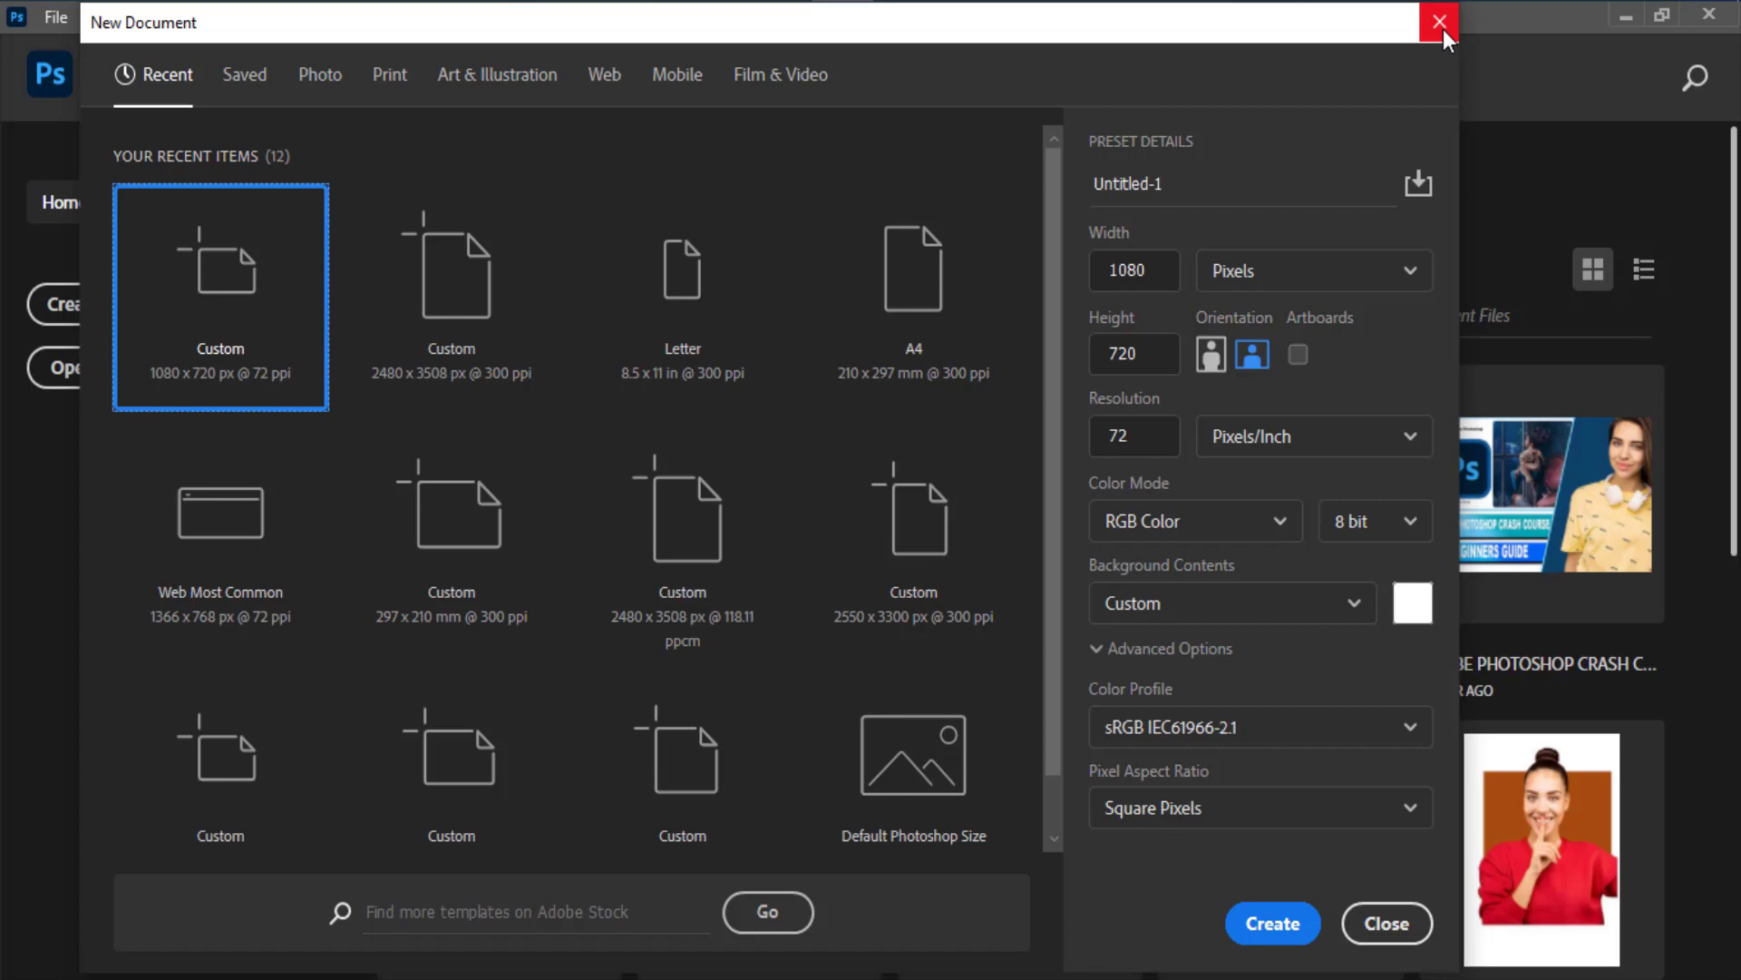
Dismiss the new document setup and open the image pexels-sound-on-3760767 from the images folder.
{"action": "left_click", "coordinate": [1442, 27]}
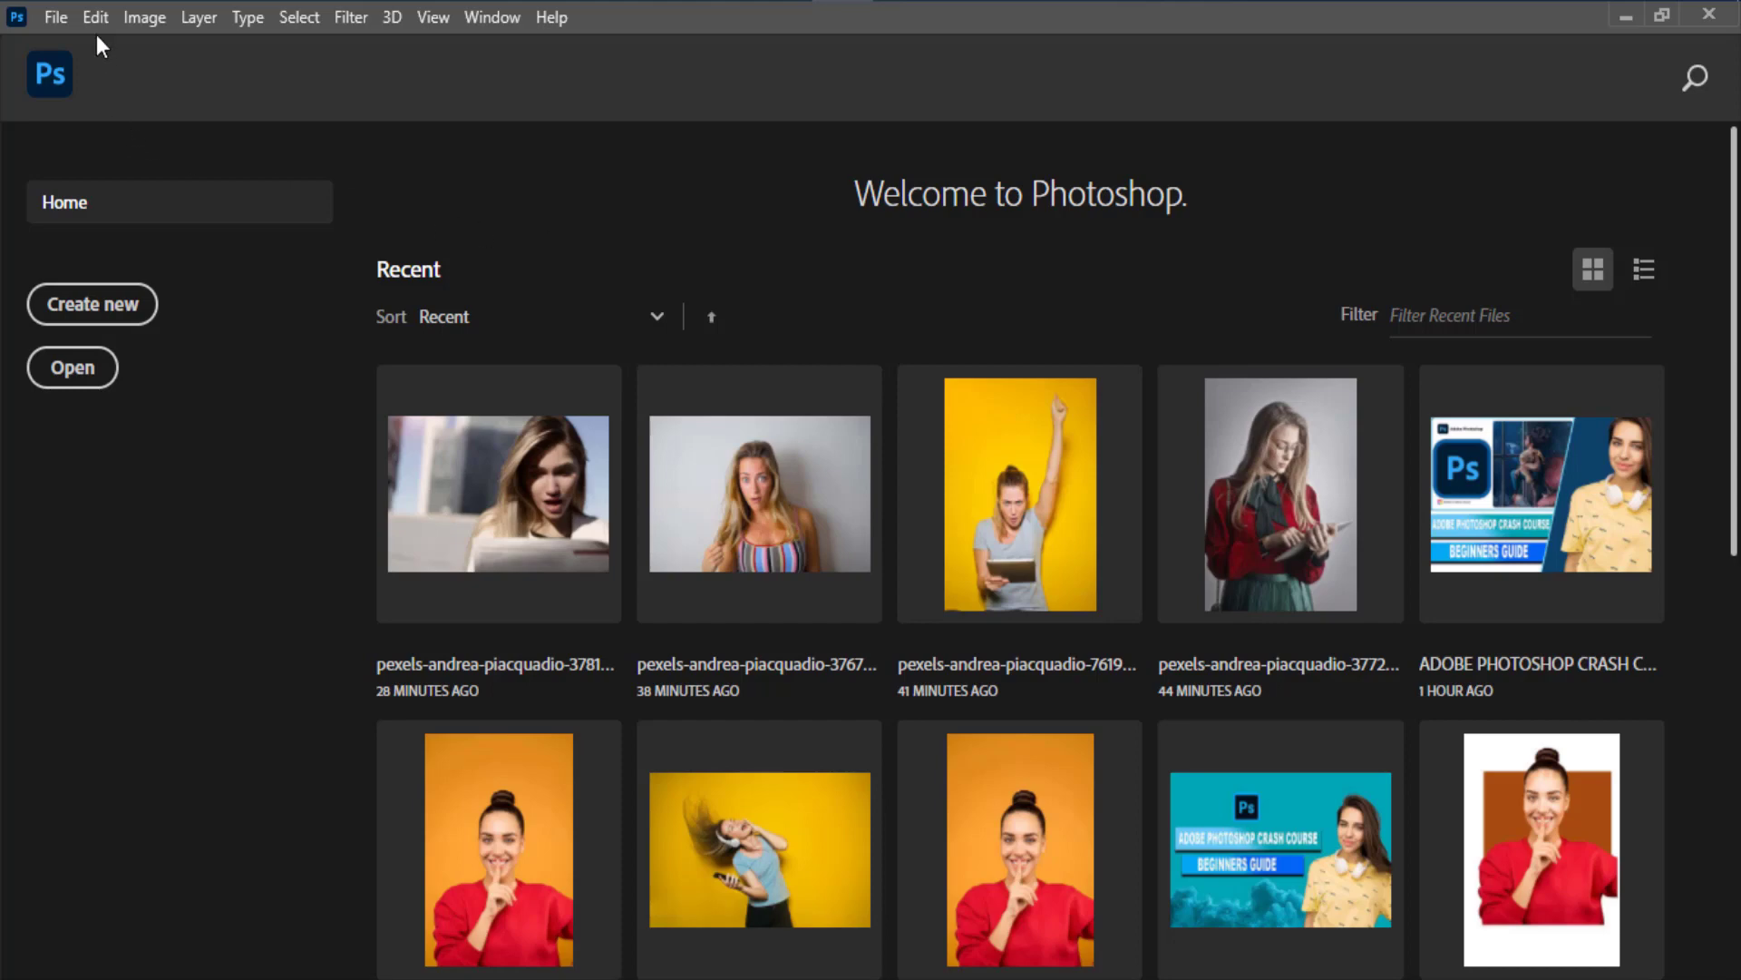
{"action": "left_click", "coordinate": [62, 20]}
{"action": "left_click", "coordinate": [77, 66]}
{"action": "scroll", "coordinate": [720, 395], "scroll_direction": "down", "scroll_amount": 3}
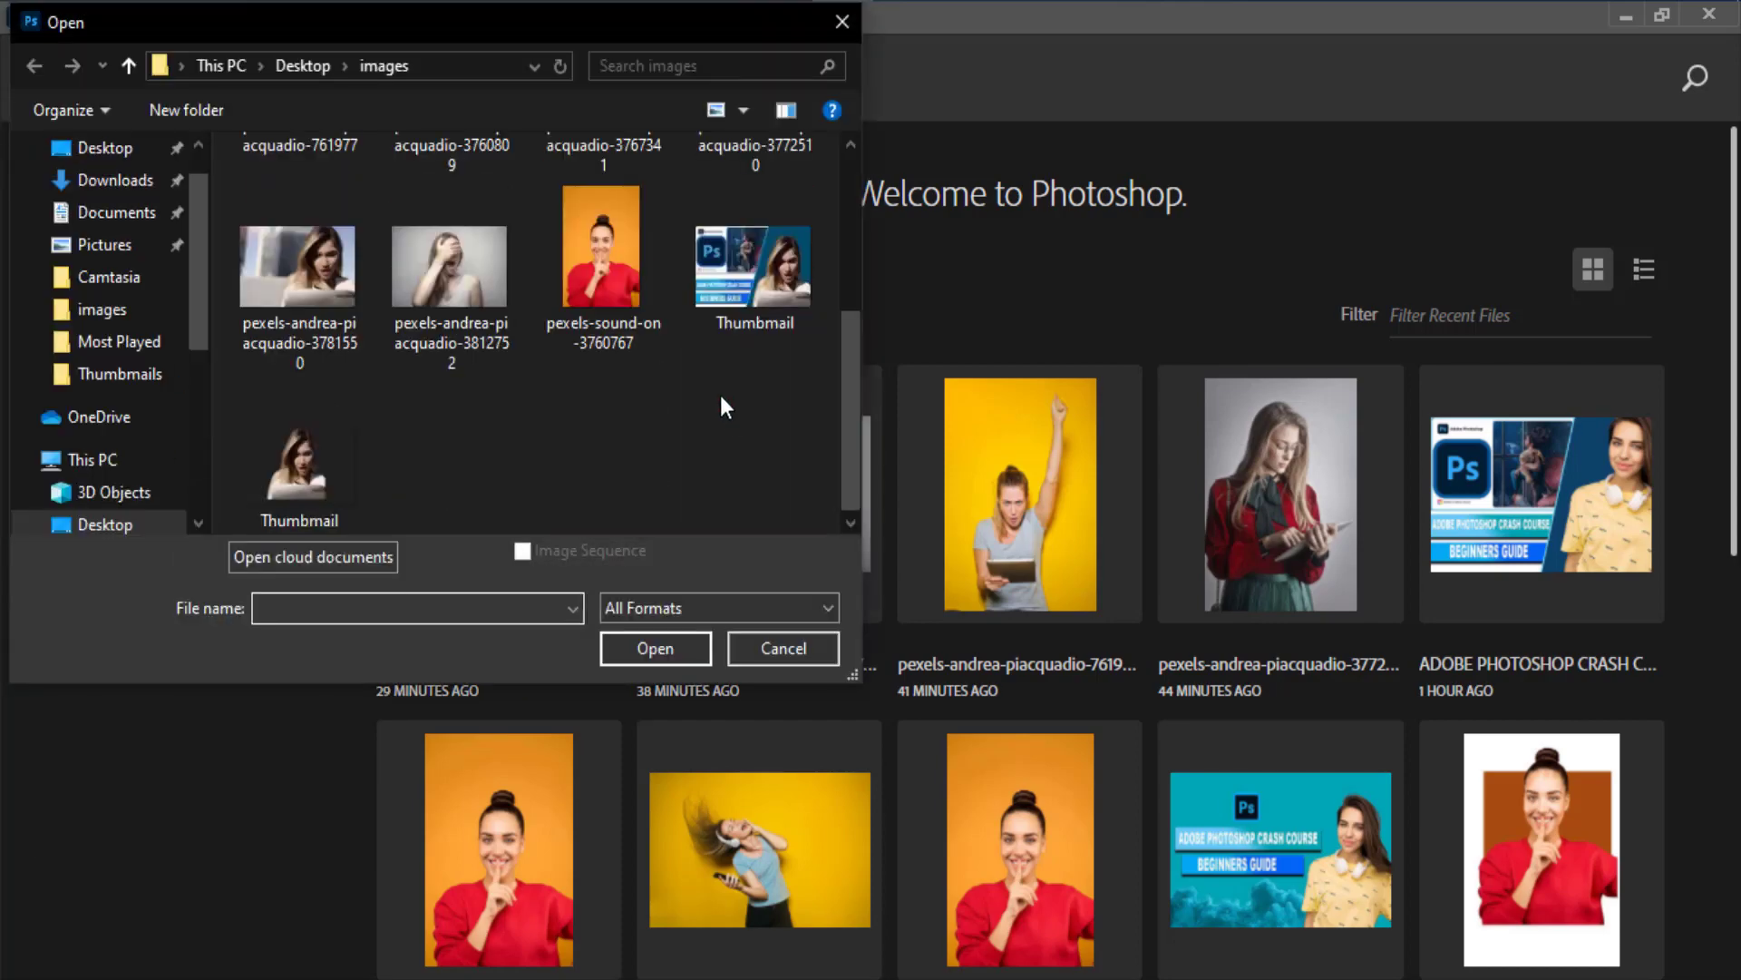
{"action": "double_click", "coordinate": [619, 292]}
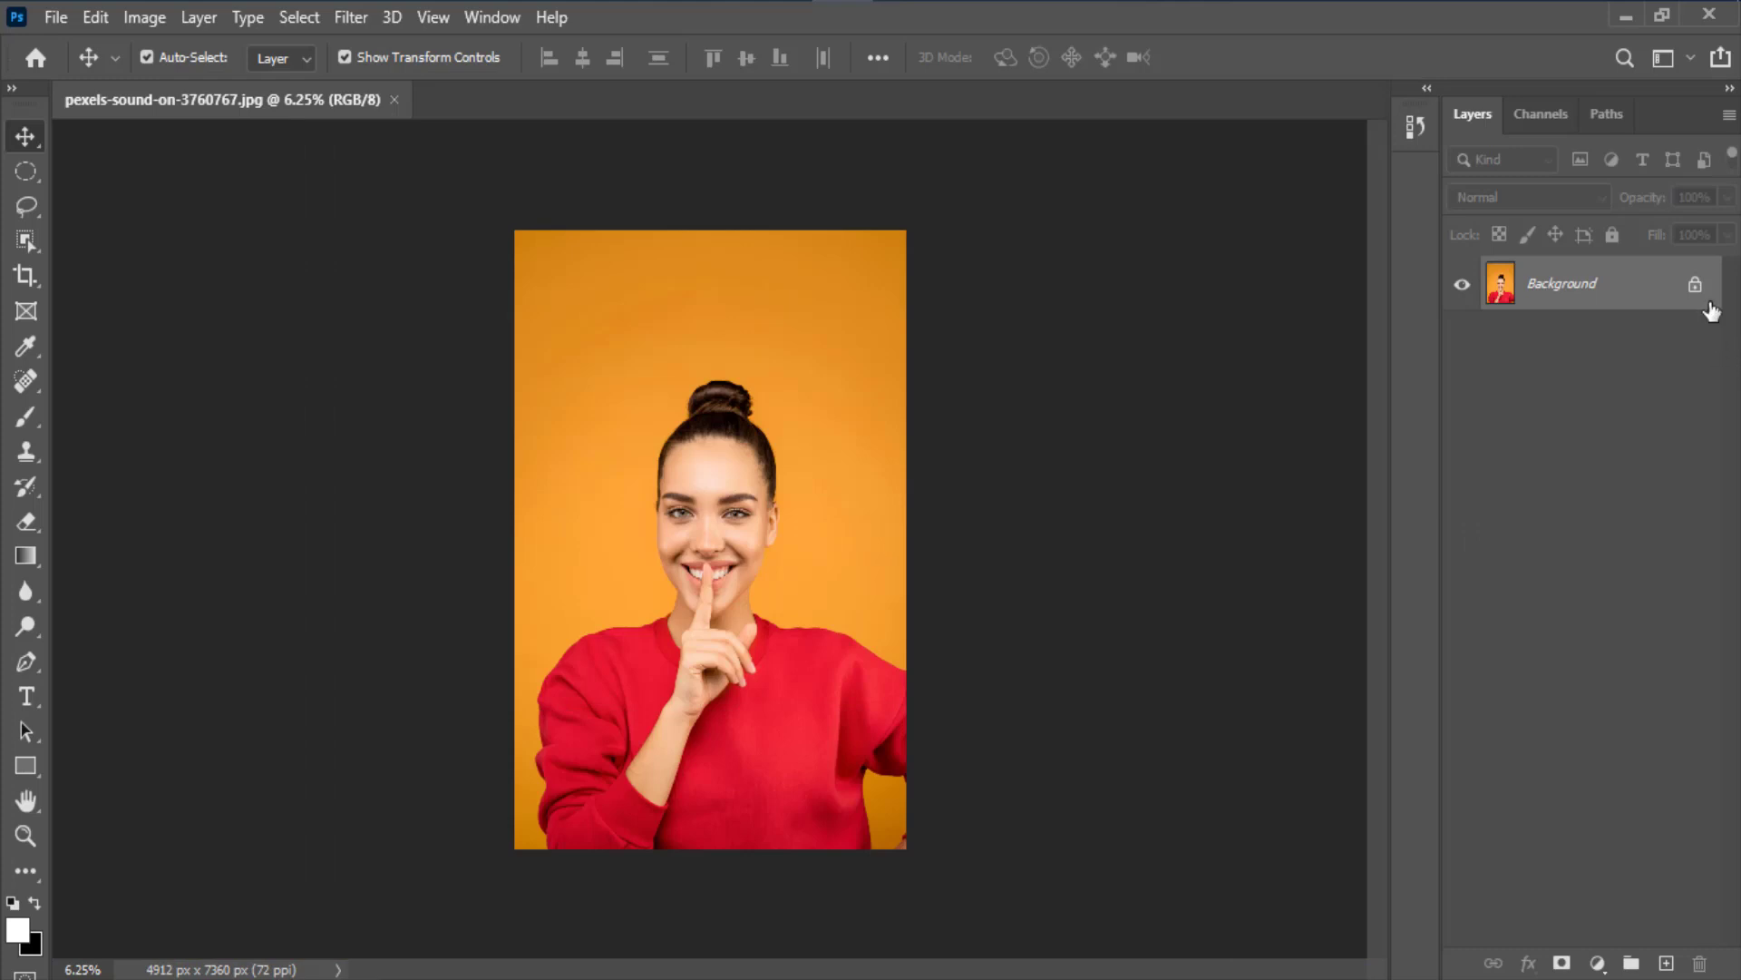
Unlock the Background layer and duplicate it four times.
{"action": "left_click", "coordinate": [1694, 284]}
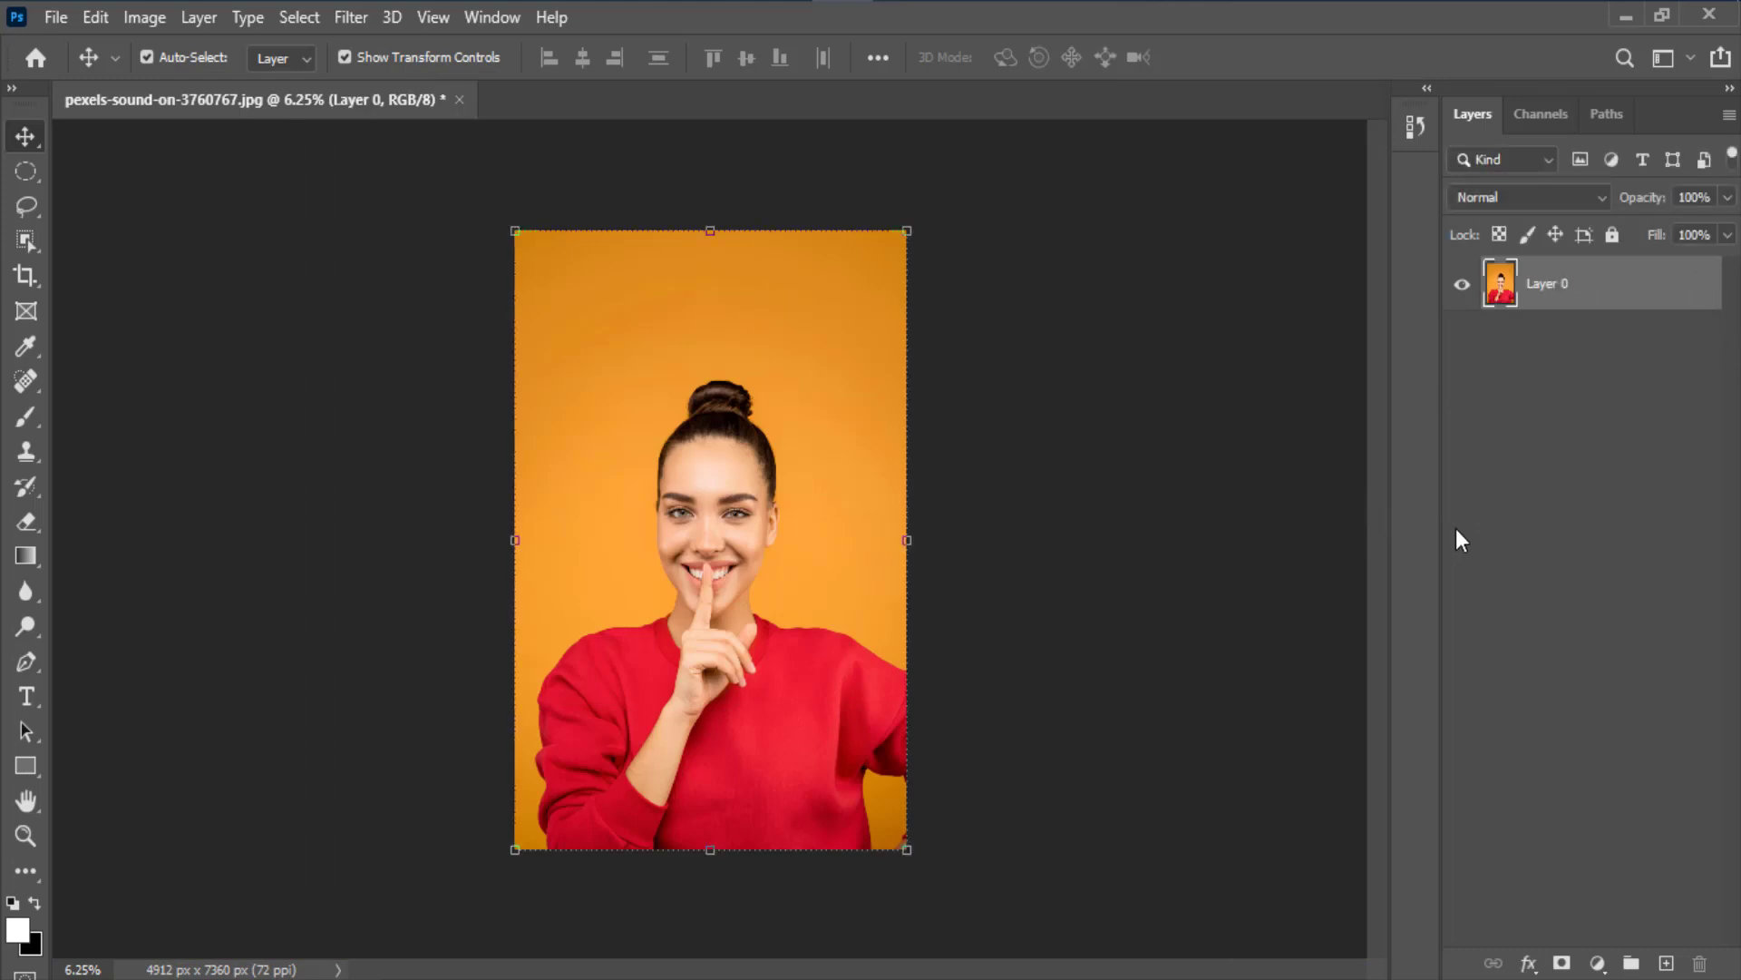
{"action": "key", "text": "ctrl+j"}
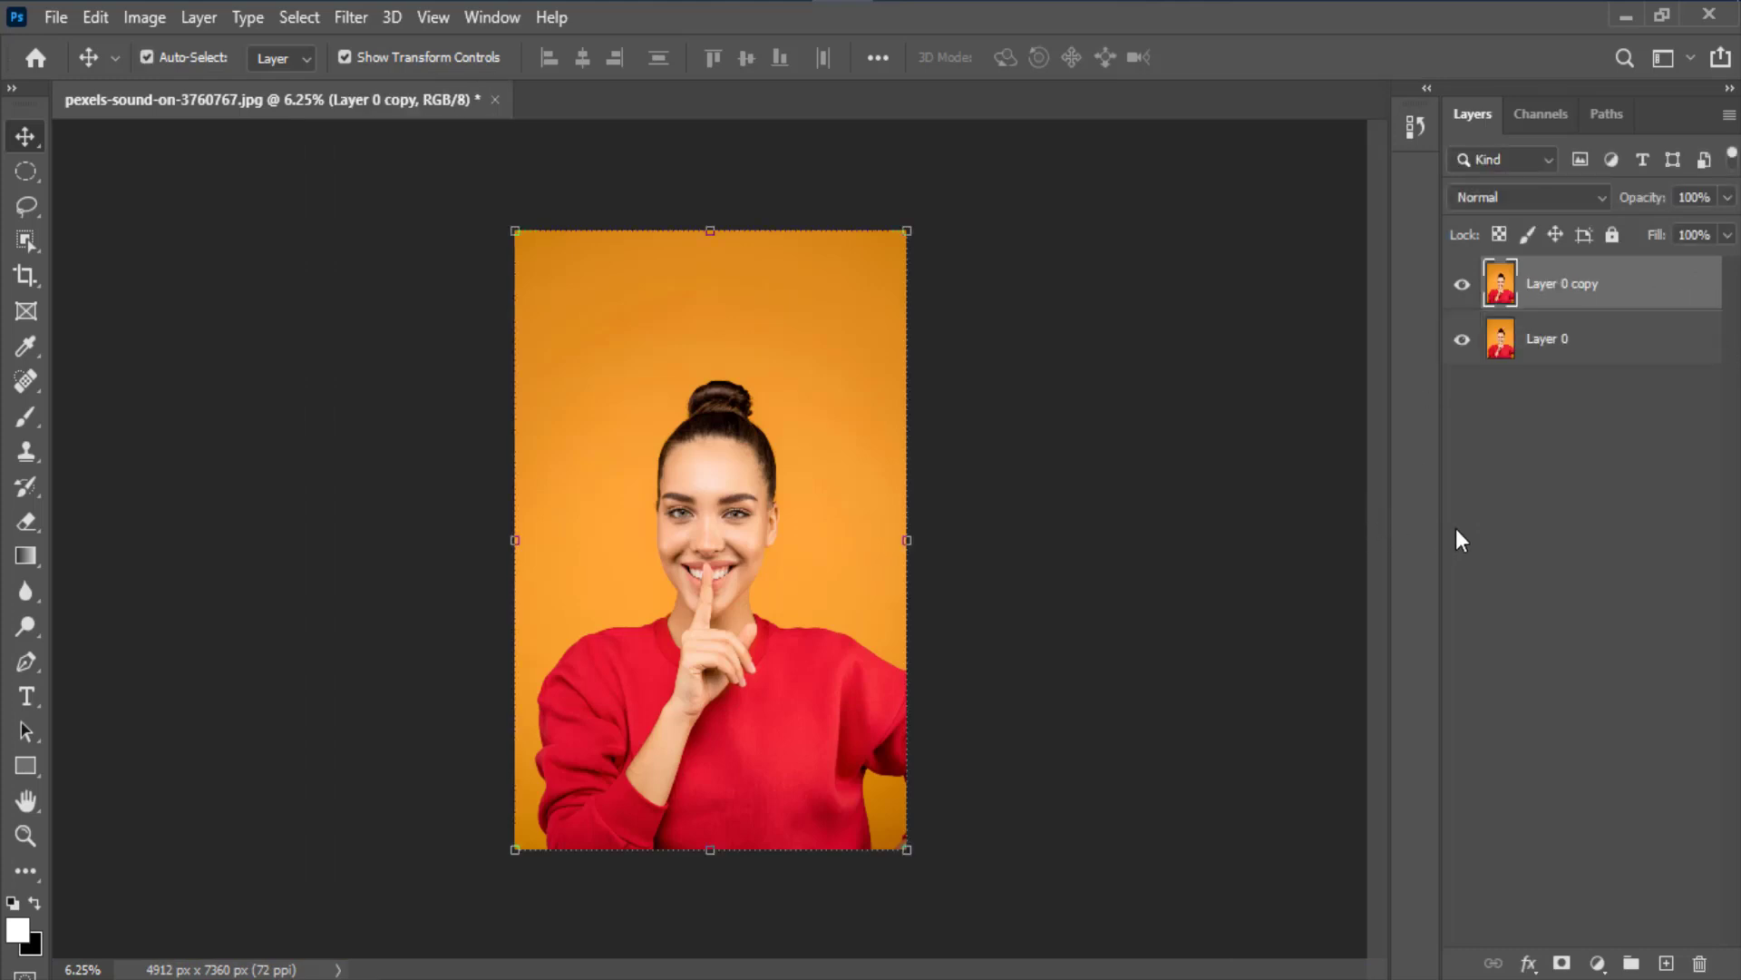
{"action": "key", "text": "ctrl+j"}
{"action": "key", "text": "ctrl+j"}
{"action": "key", "text": "ctrl+j"}
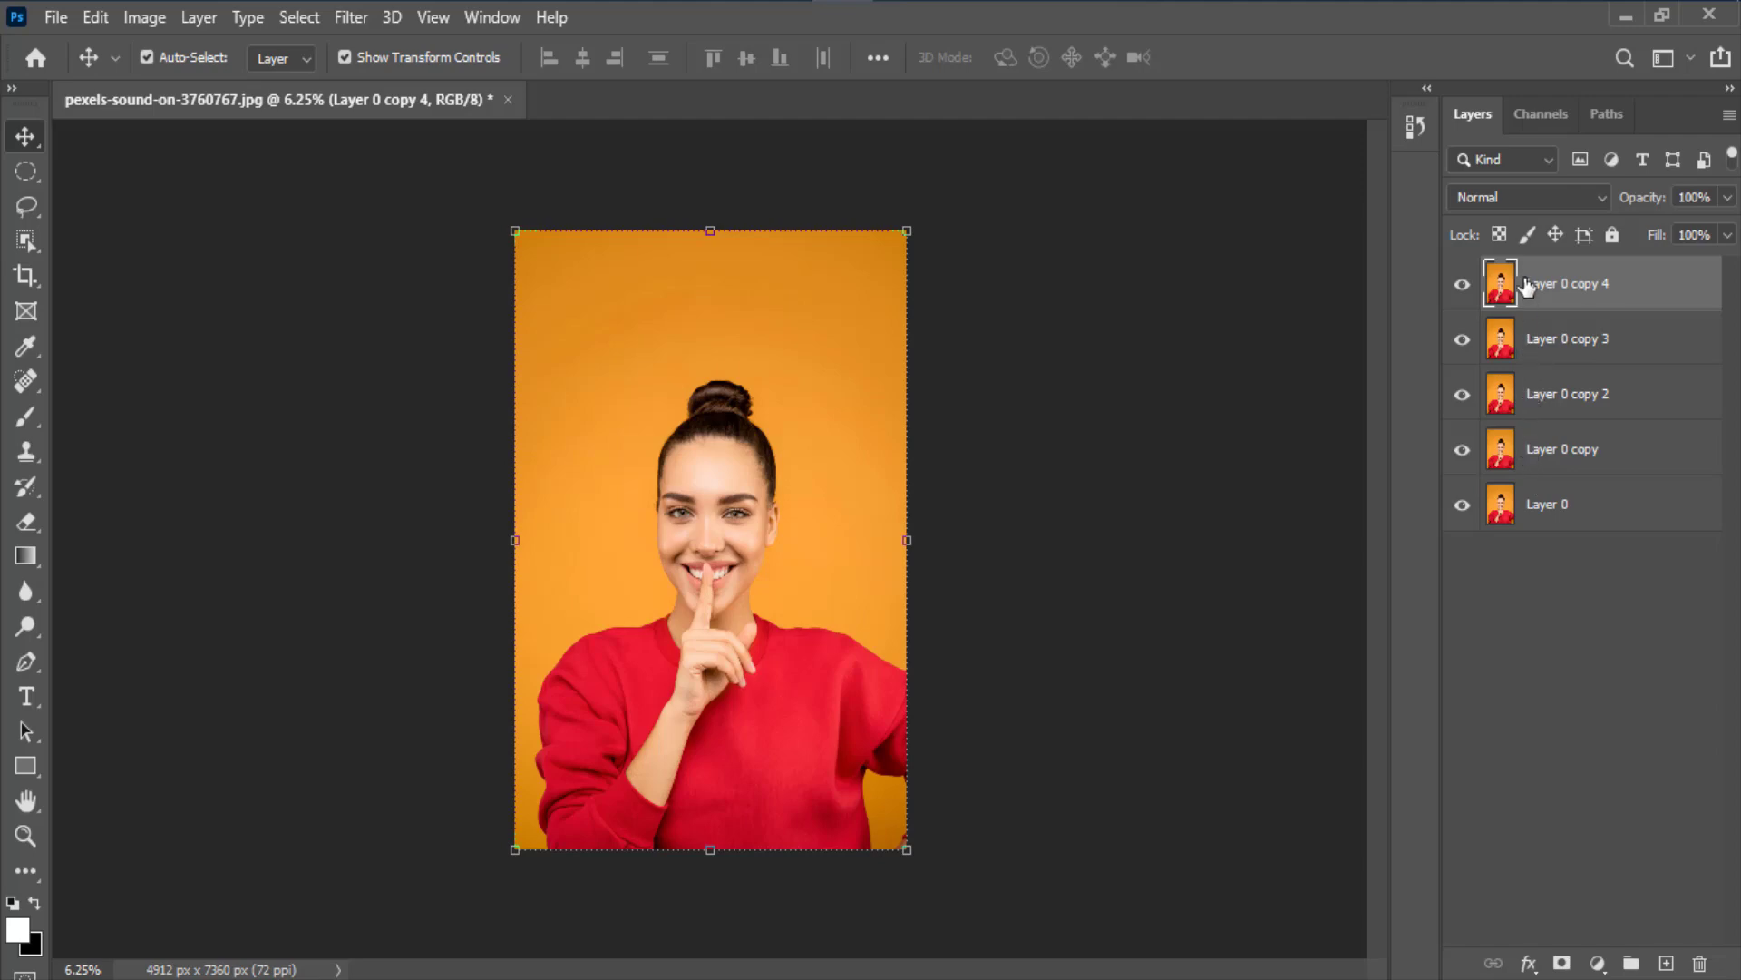
Hide the four duplicate layers and make Layer 0 the active layer.
{"action": "left_click", "coordinate": [1462, 450]}
{"action": "left_click", "coordinate": [1462, 394]}
{"action": "left_click", "coordinate": [1462, 340]}
{"action": "left_click", "coordinate": [1463, 285]}
{"action": "left_click", "coordinate": [1541, 510]}
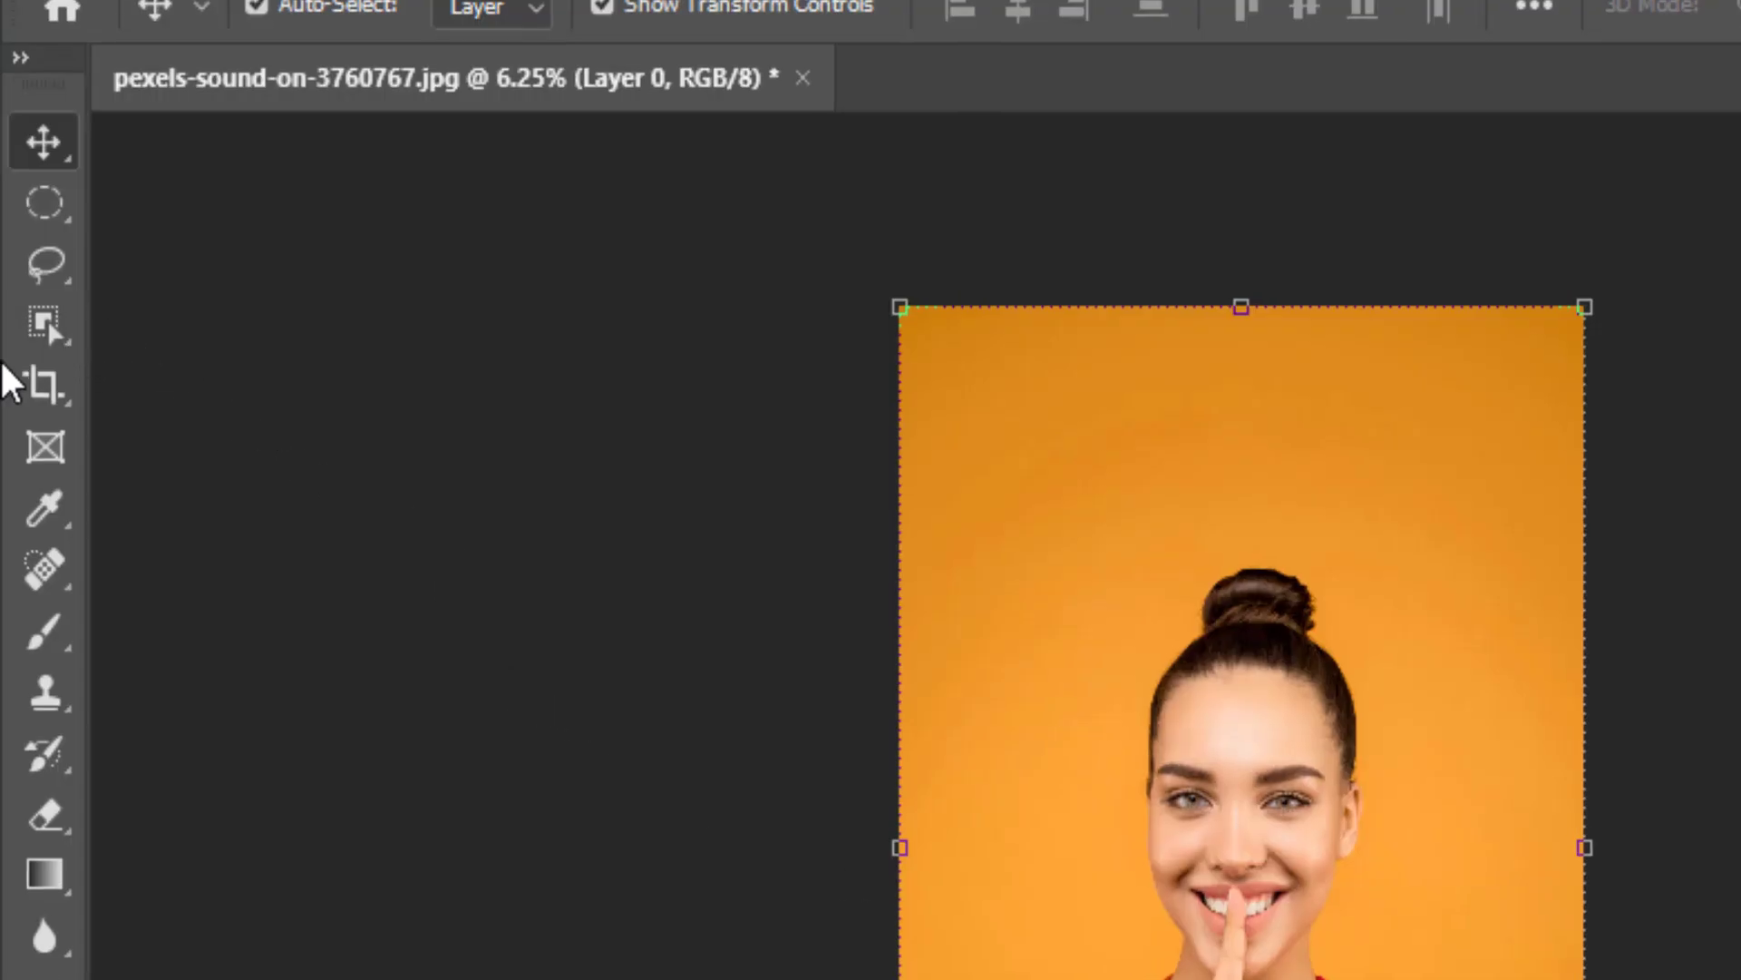
Select the woman on Layer 0 with the Object Selection tool and mask out the orange background.
{"action": "left_click_drag", "start_coordinate": [41, 329], "coordinate": [277, 328]}
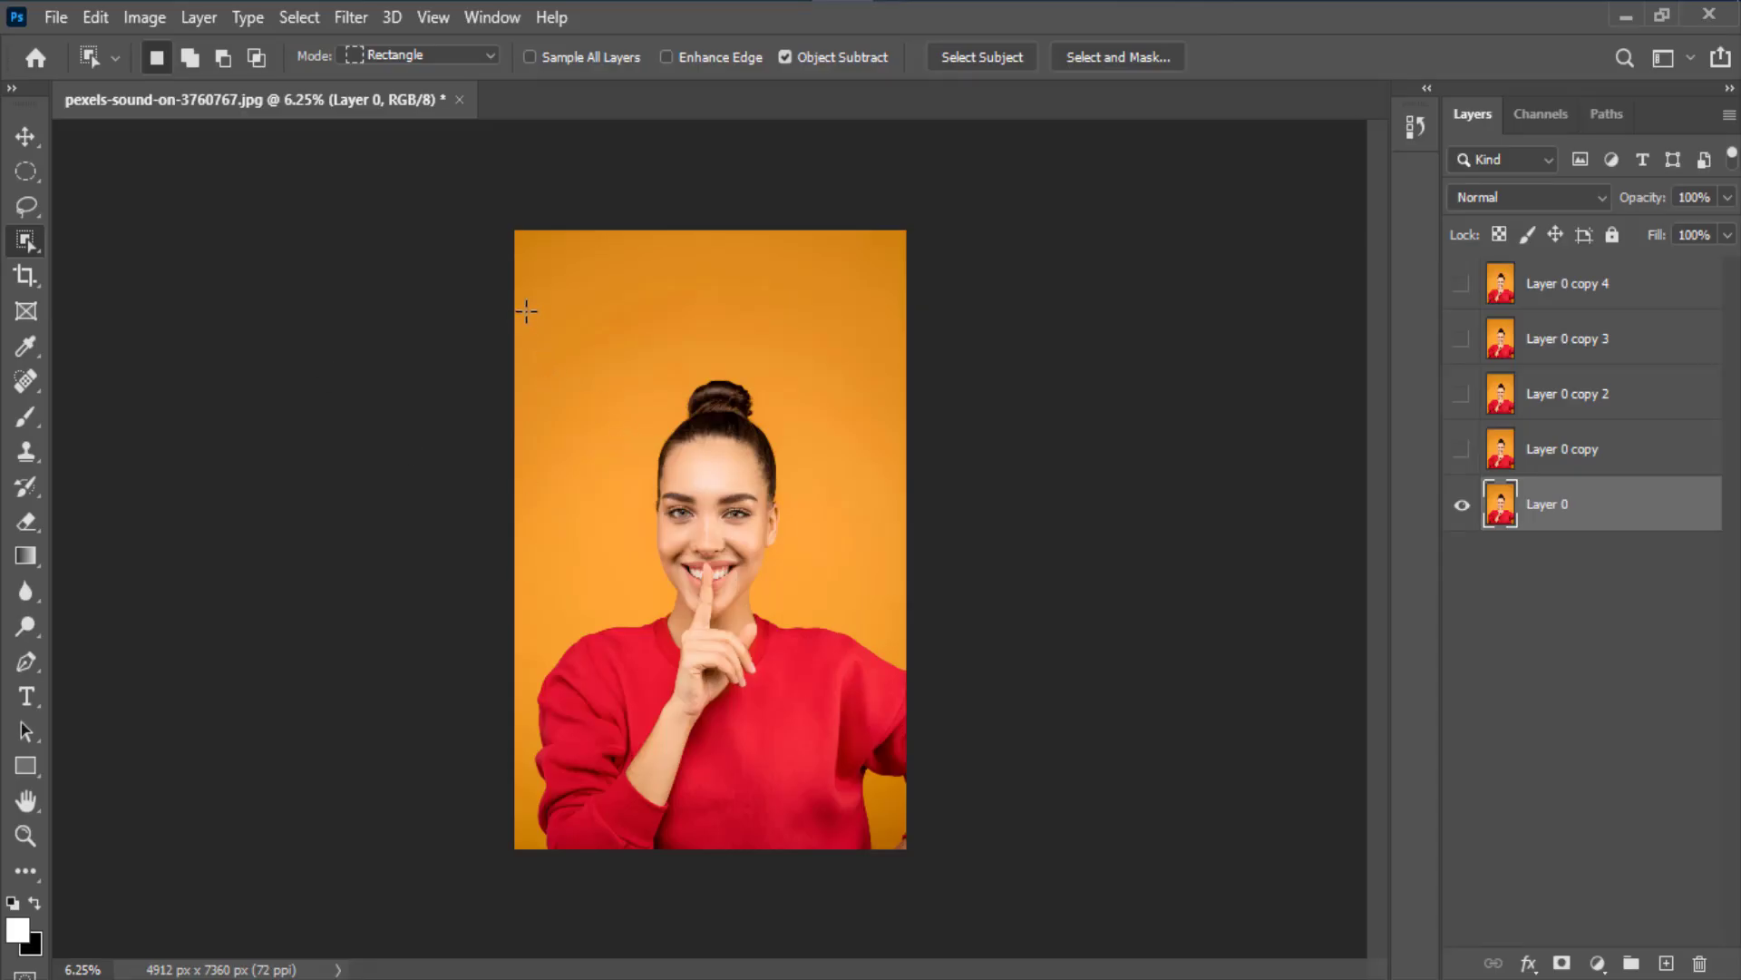
{"action": "left_click_drag", "start_coordinate": [526, 311], "coordinate": [907, 847]}
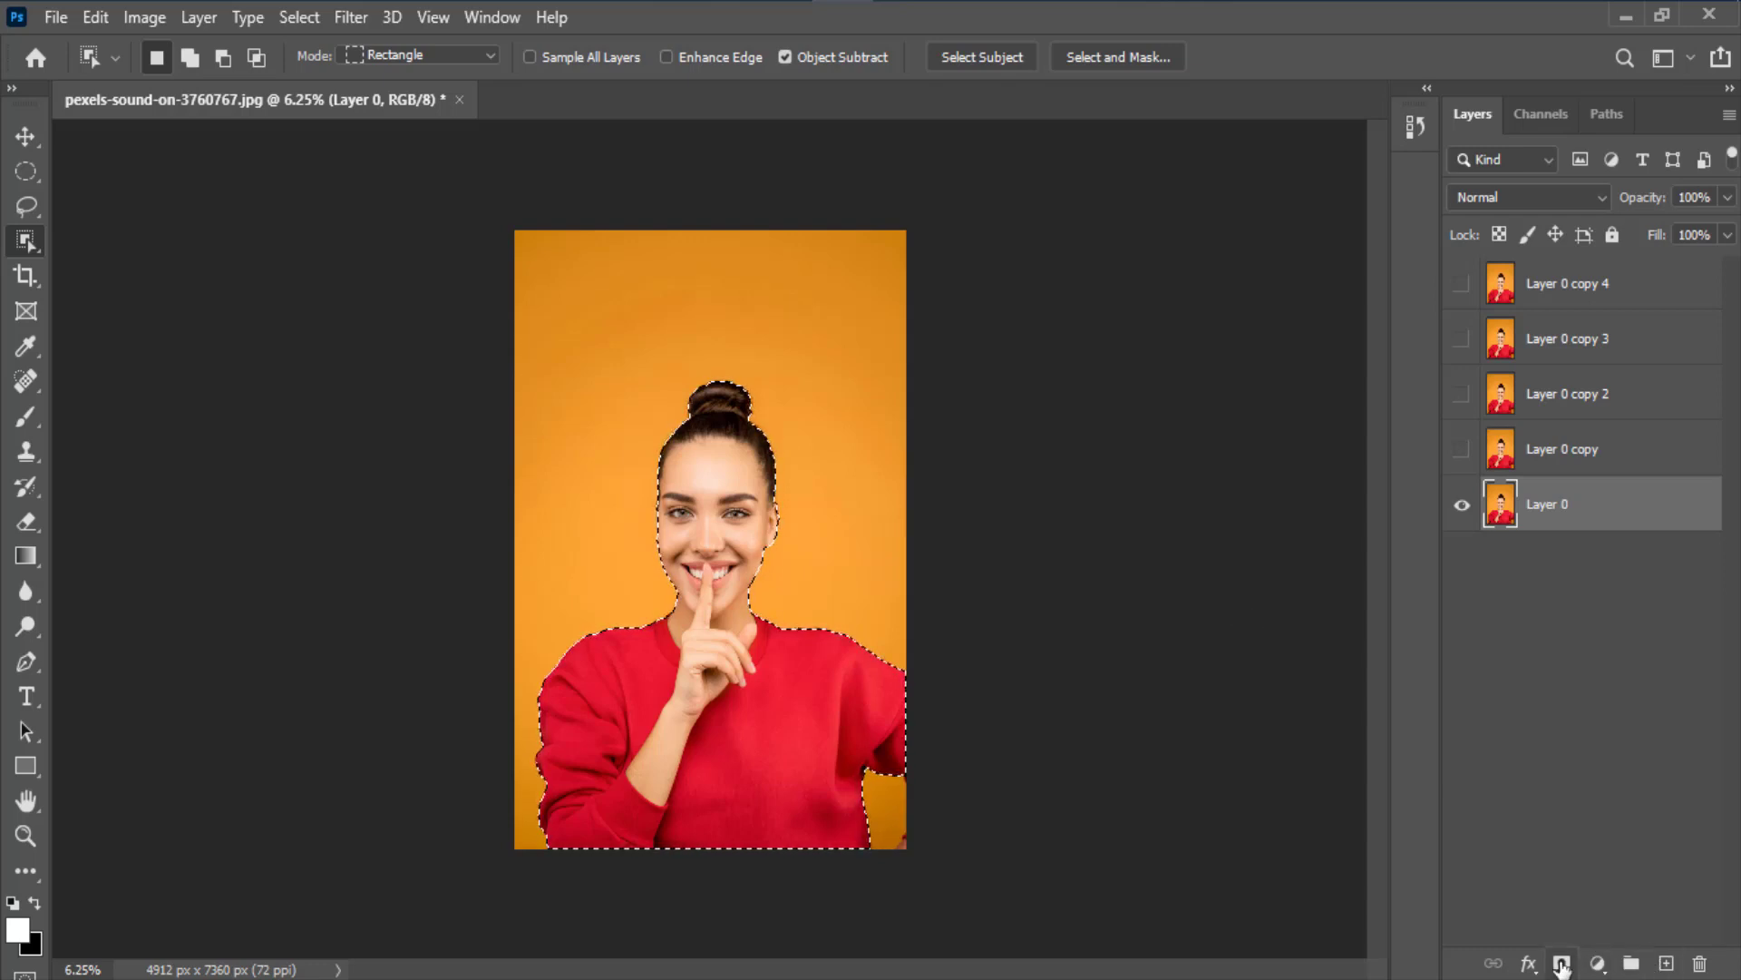
{"action": "left_click", "coordinate": [1561, 963]}
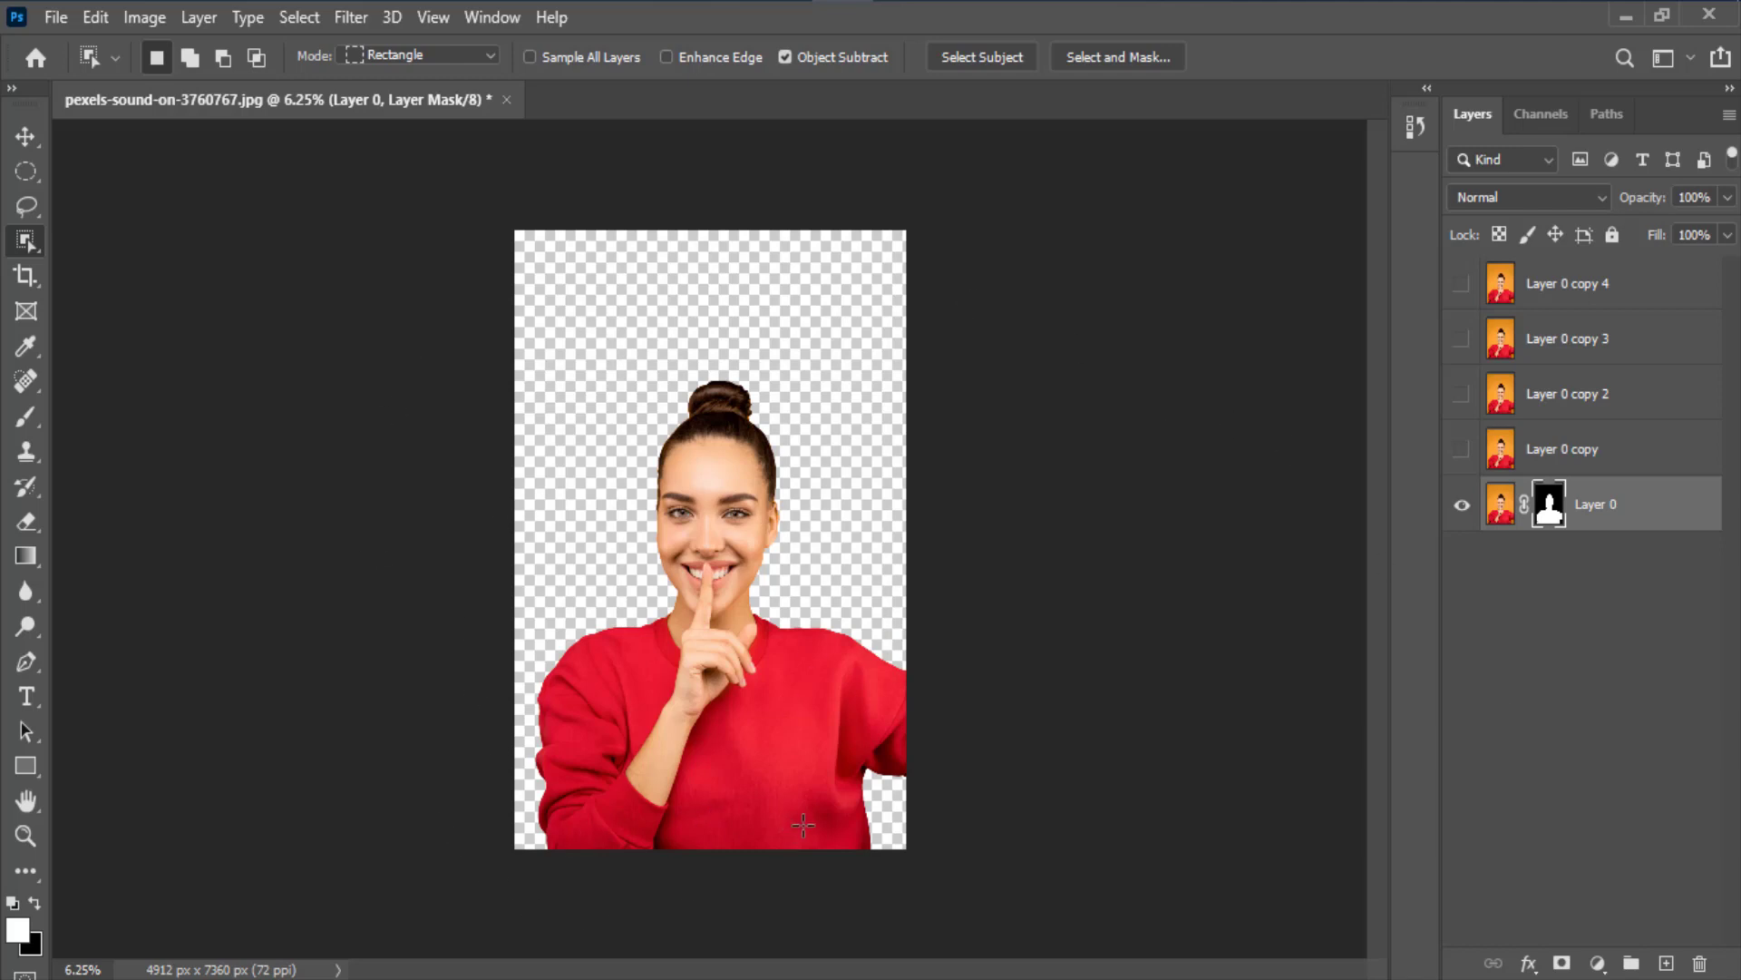
Show Layer 0 copy instead of the masked Layer 0 and switch to the Rectangular Marquee tool.
{"action": "left_click", "coordinate": [1462, 504]}
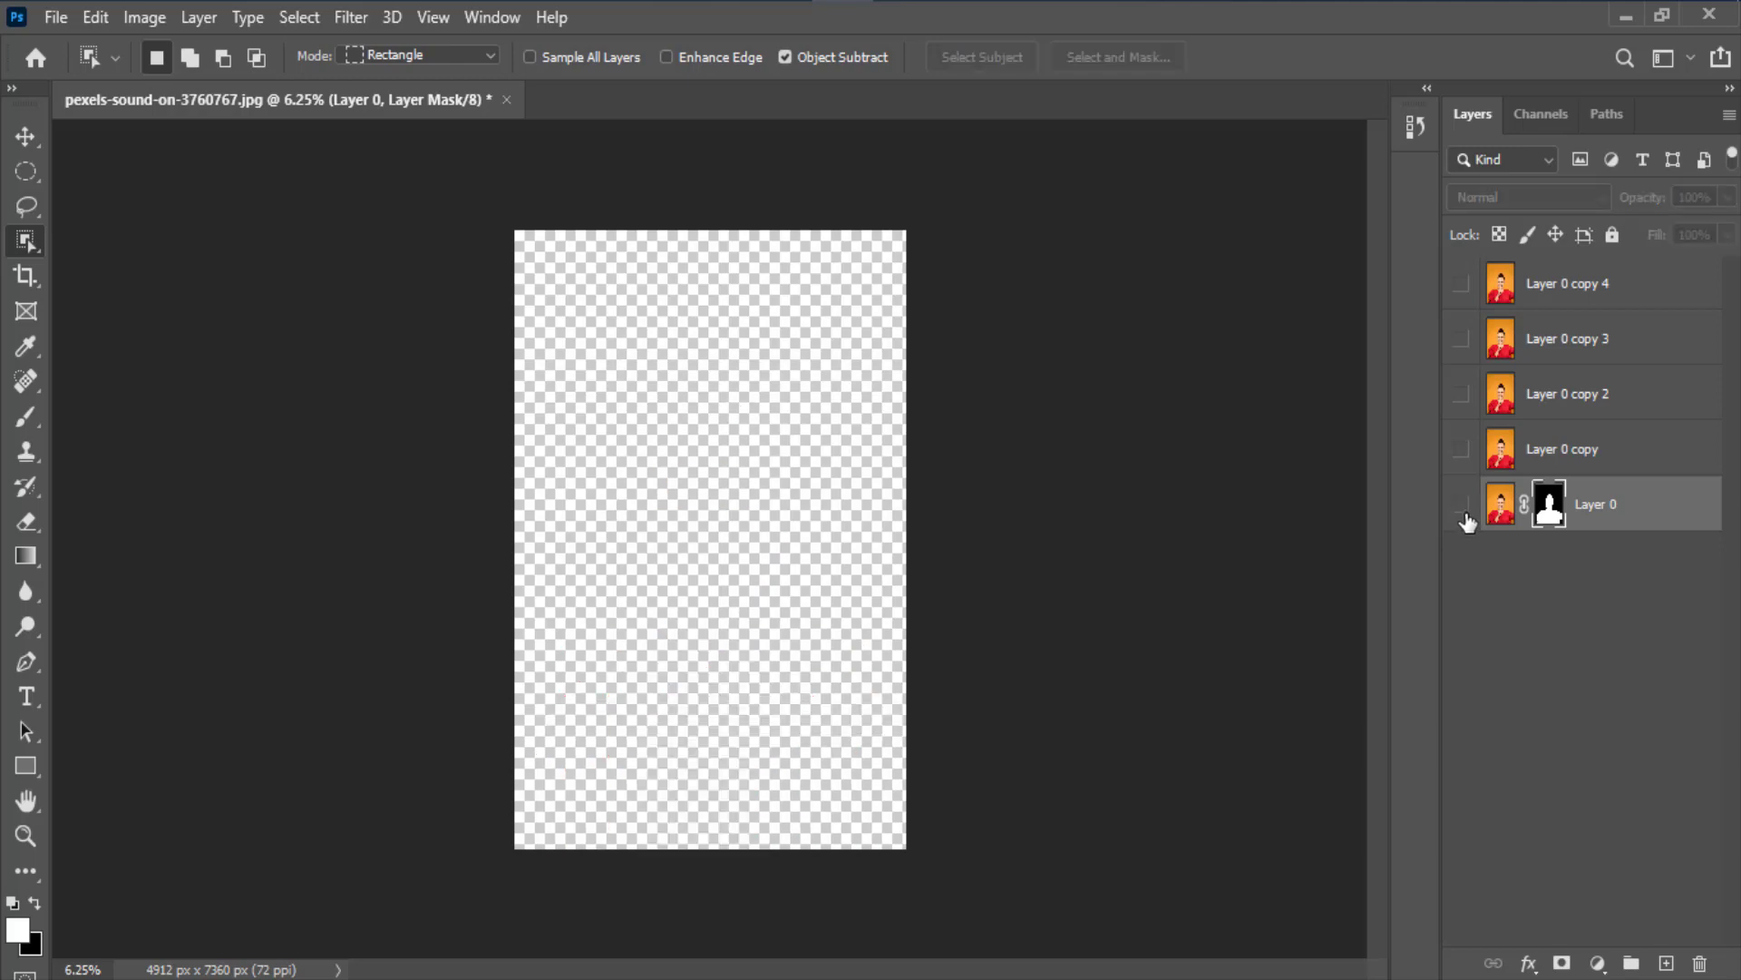
{"action": "left_click", "coordinate": [1461, 451]}
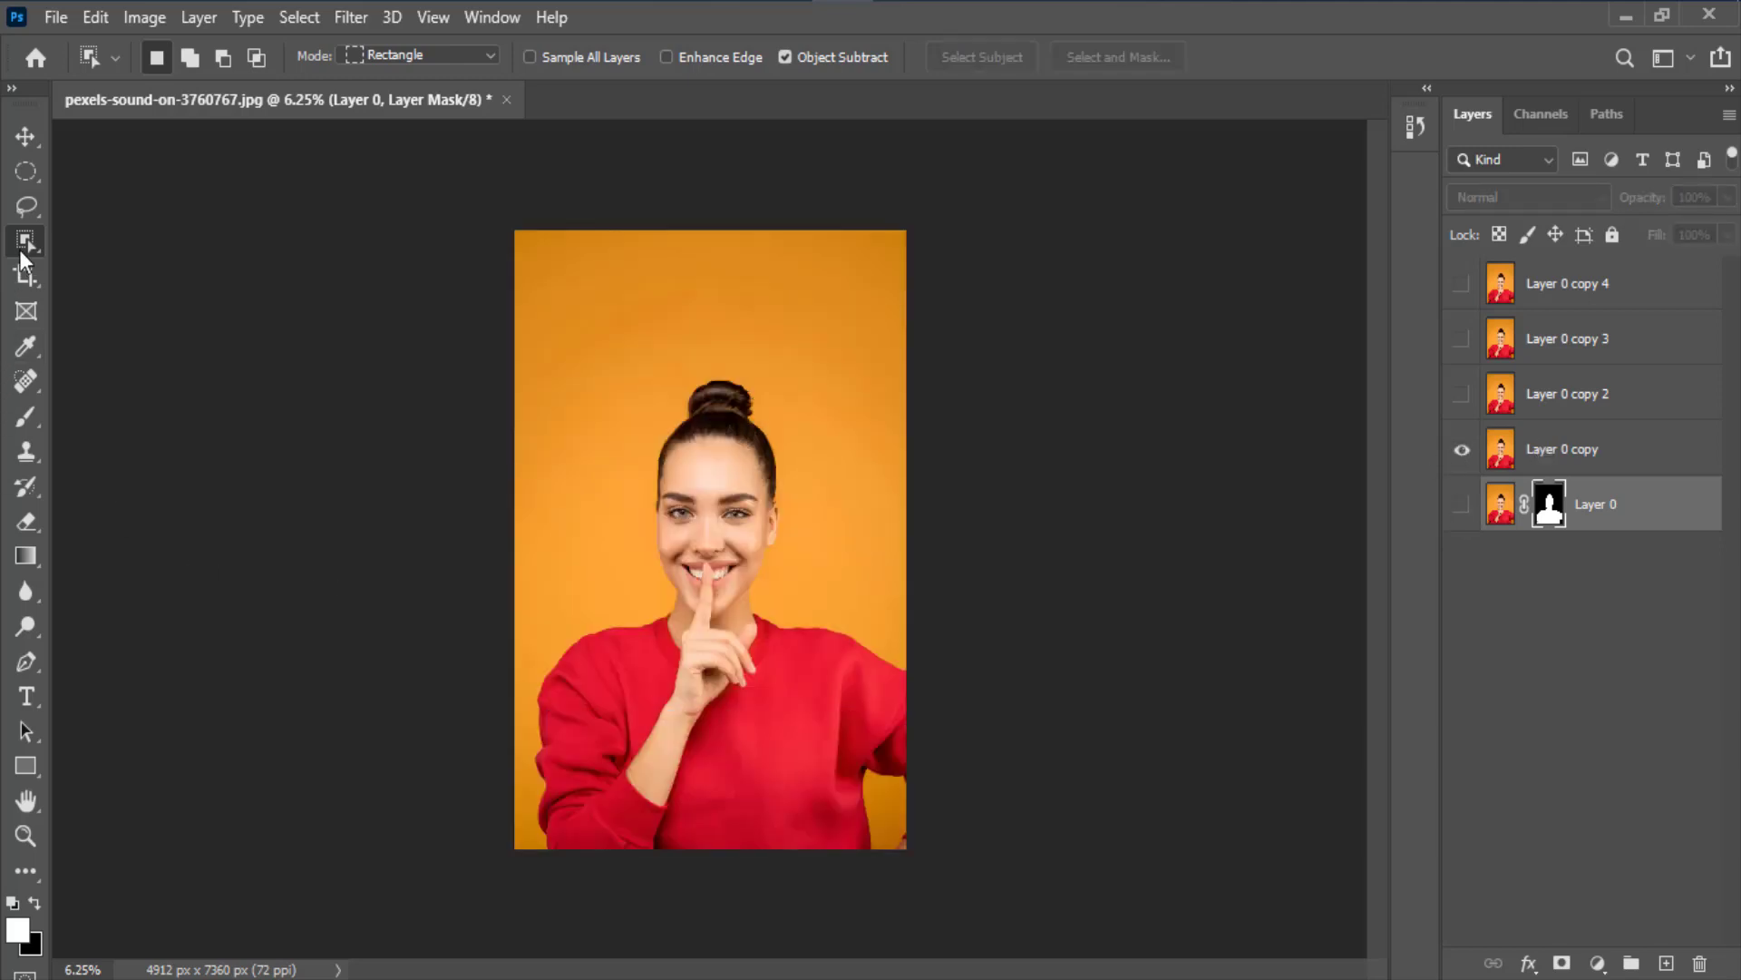
{"action": "left_click", "coordinate": [25, 173]}
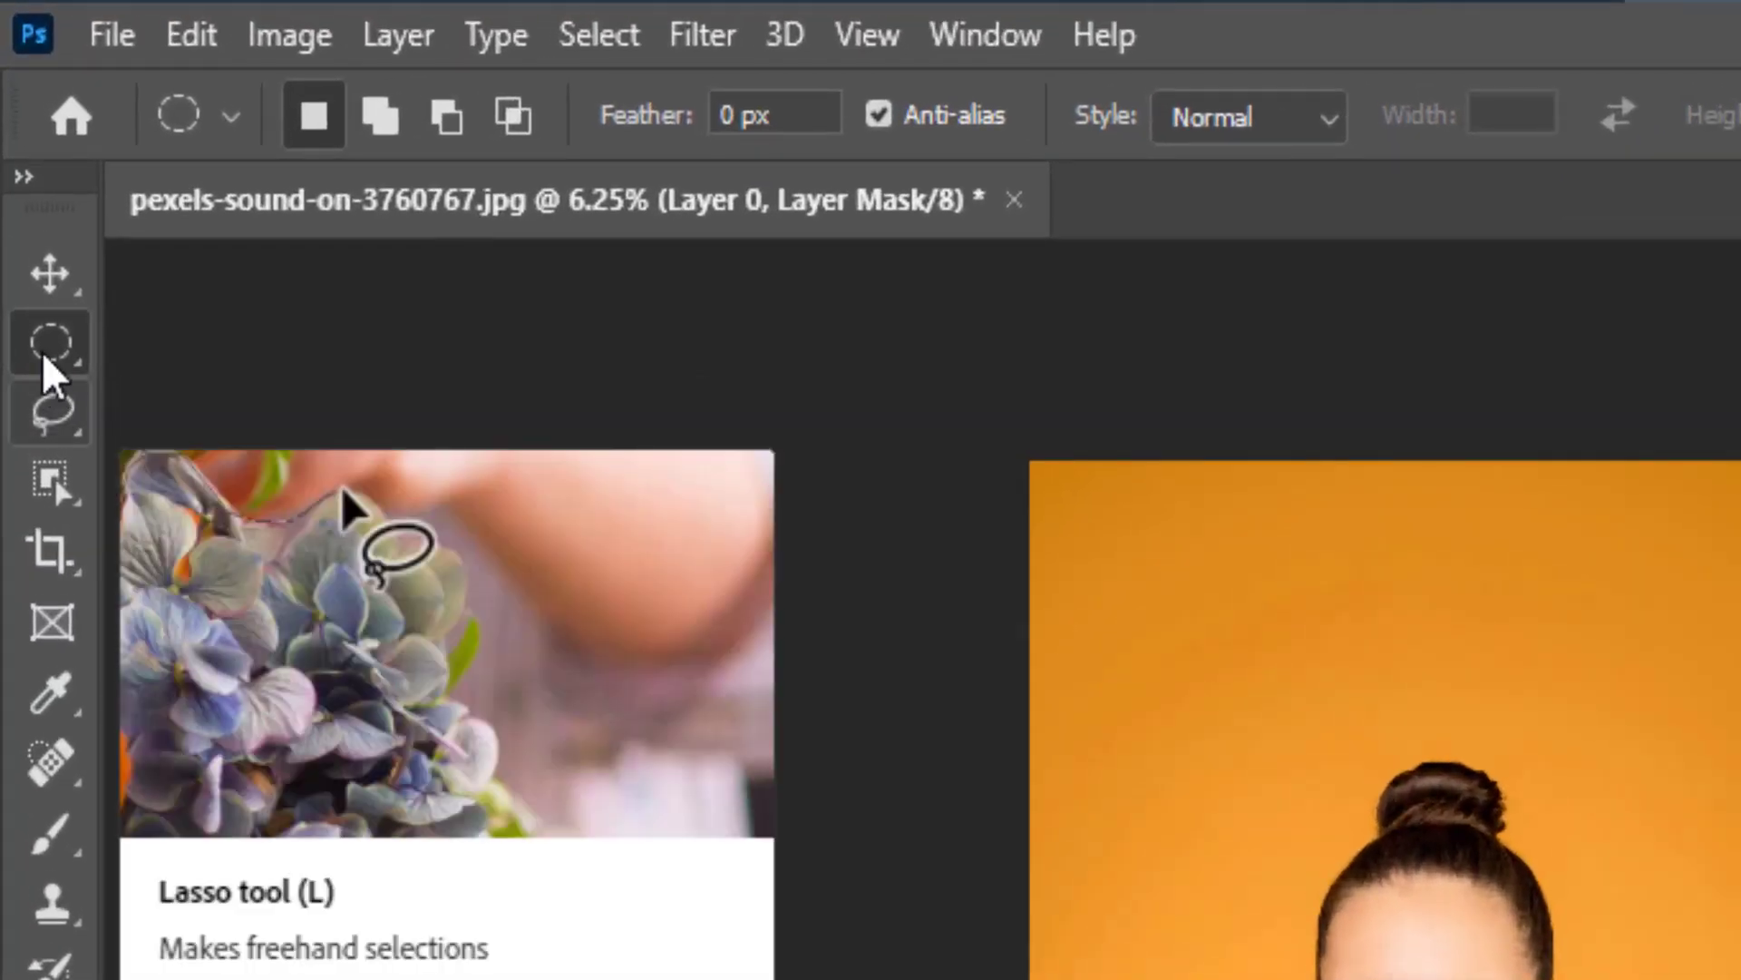
{"action": "right_click", "coordinate": [43, 359]}
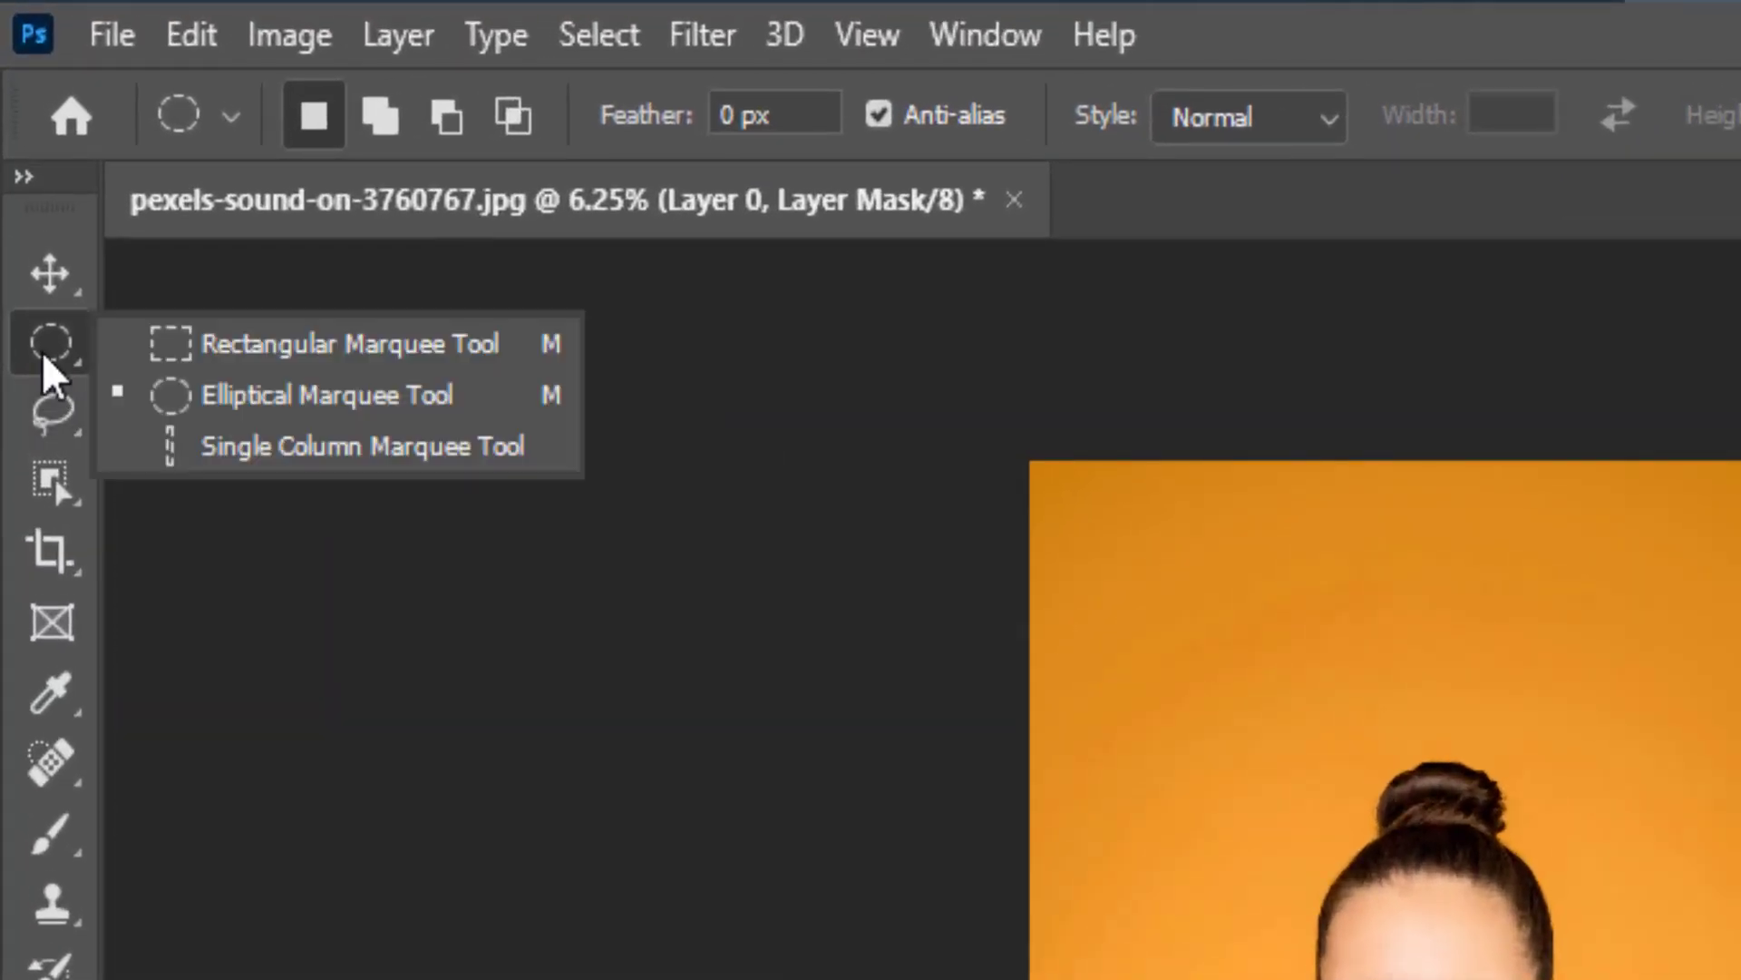
{"action": "left_click", "coordinate": [182, 343]}
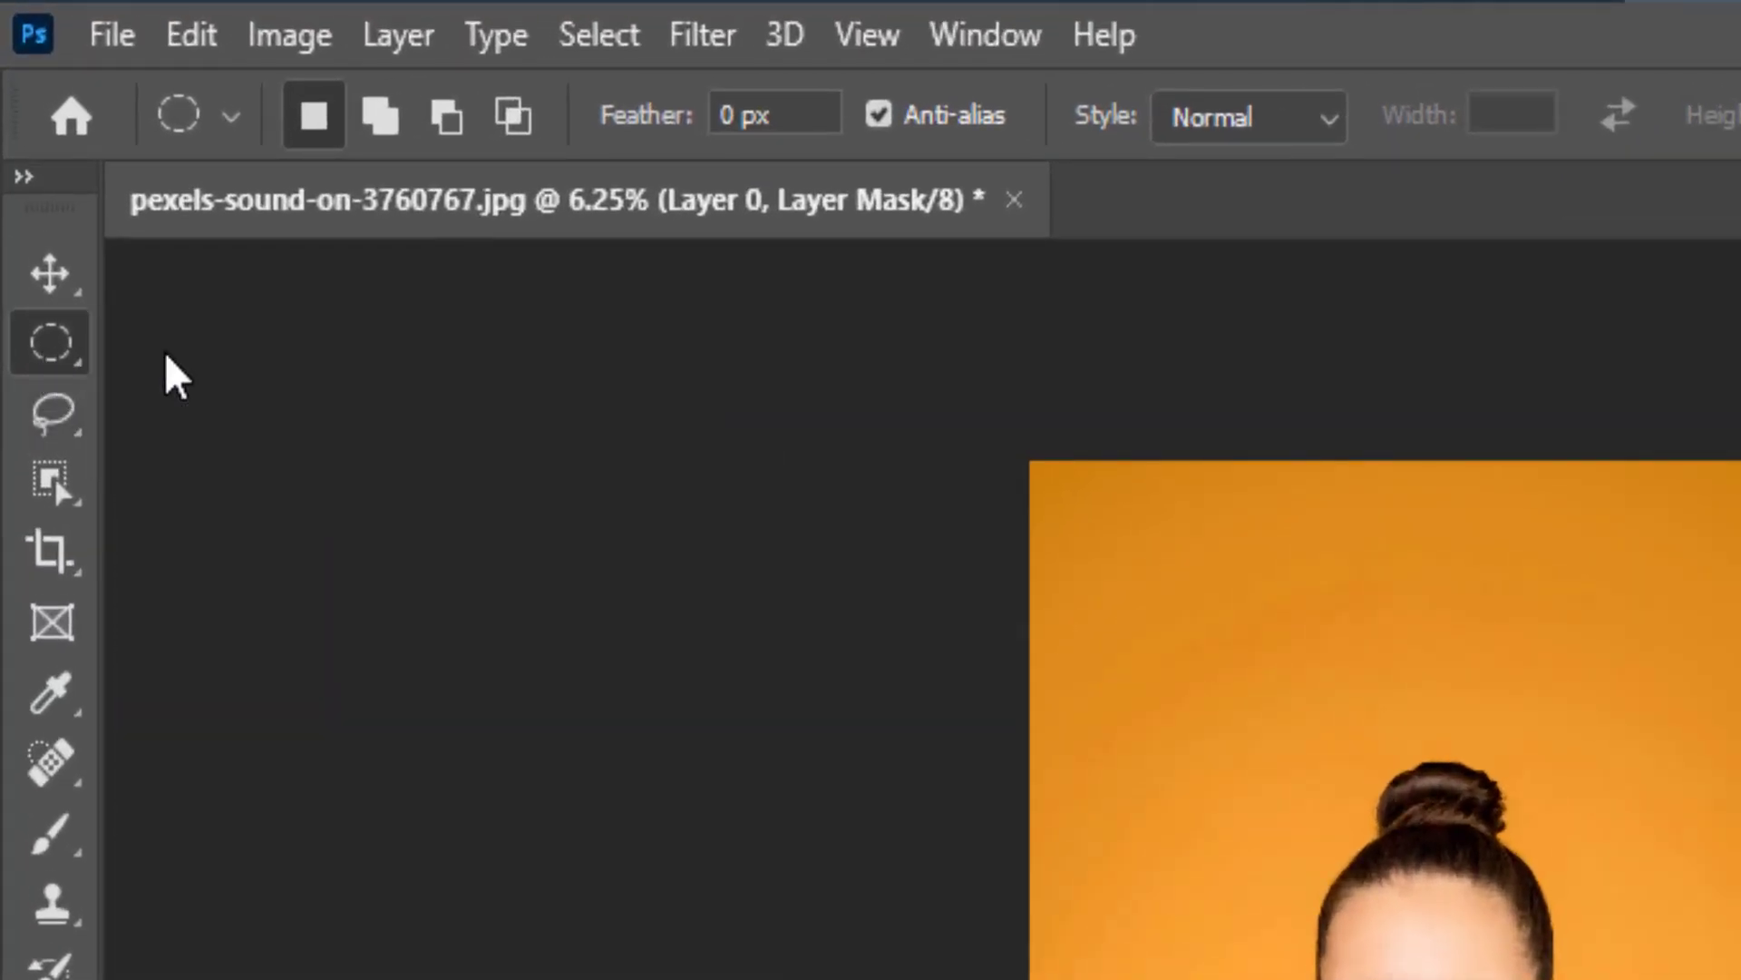
{"action": "right_click", "coordinate": [51, 363]}
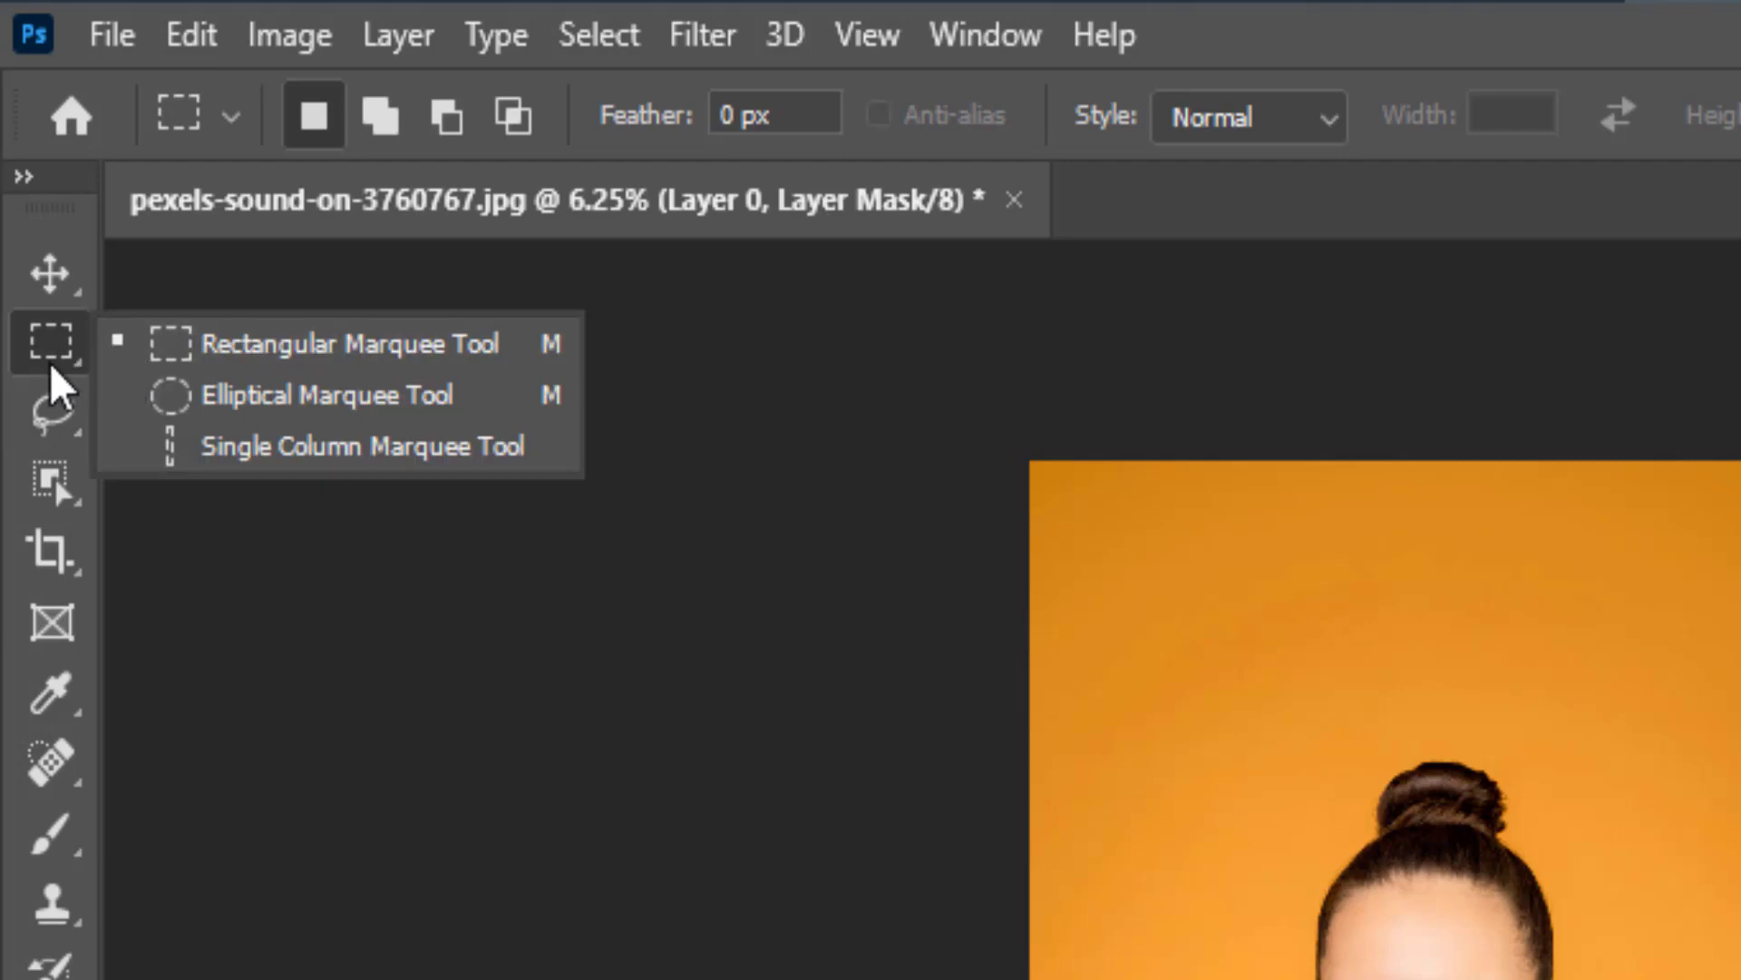
{"action": "left_click", "coordinate": [50, 419]}
{"action": "right_click", "coordinate": [41, 415]}
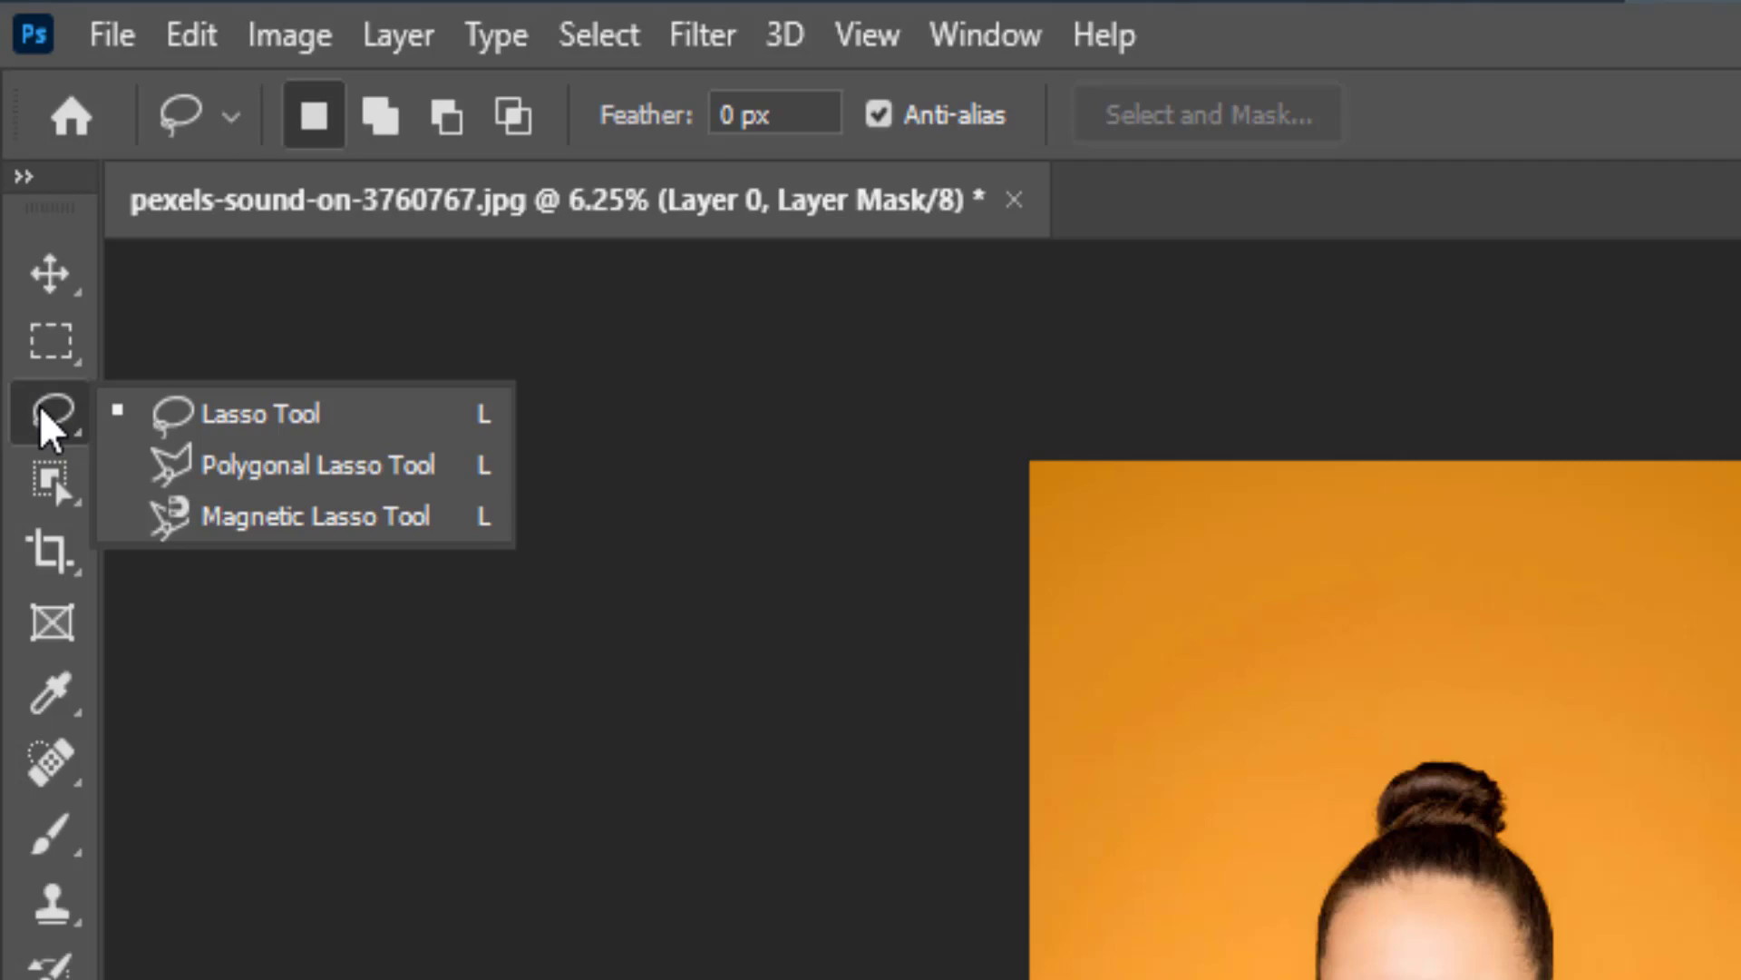
{"action": "left_click", "coordinate": [45, 350]}
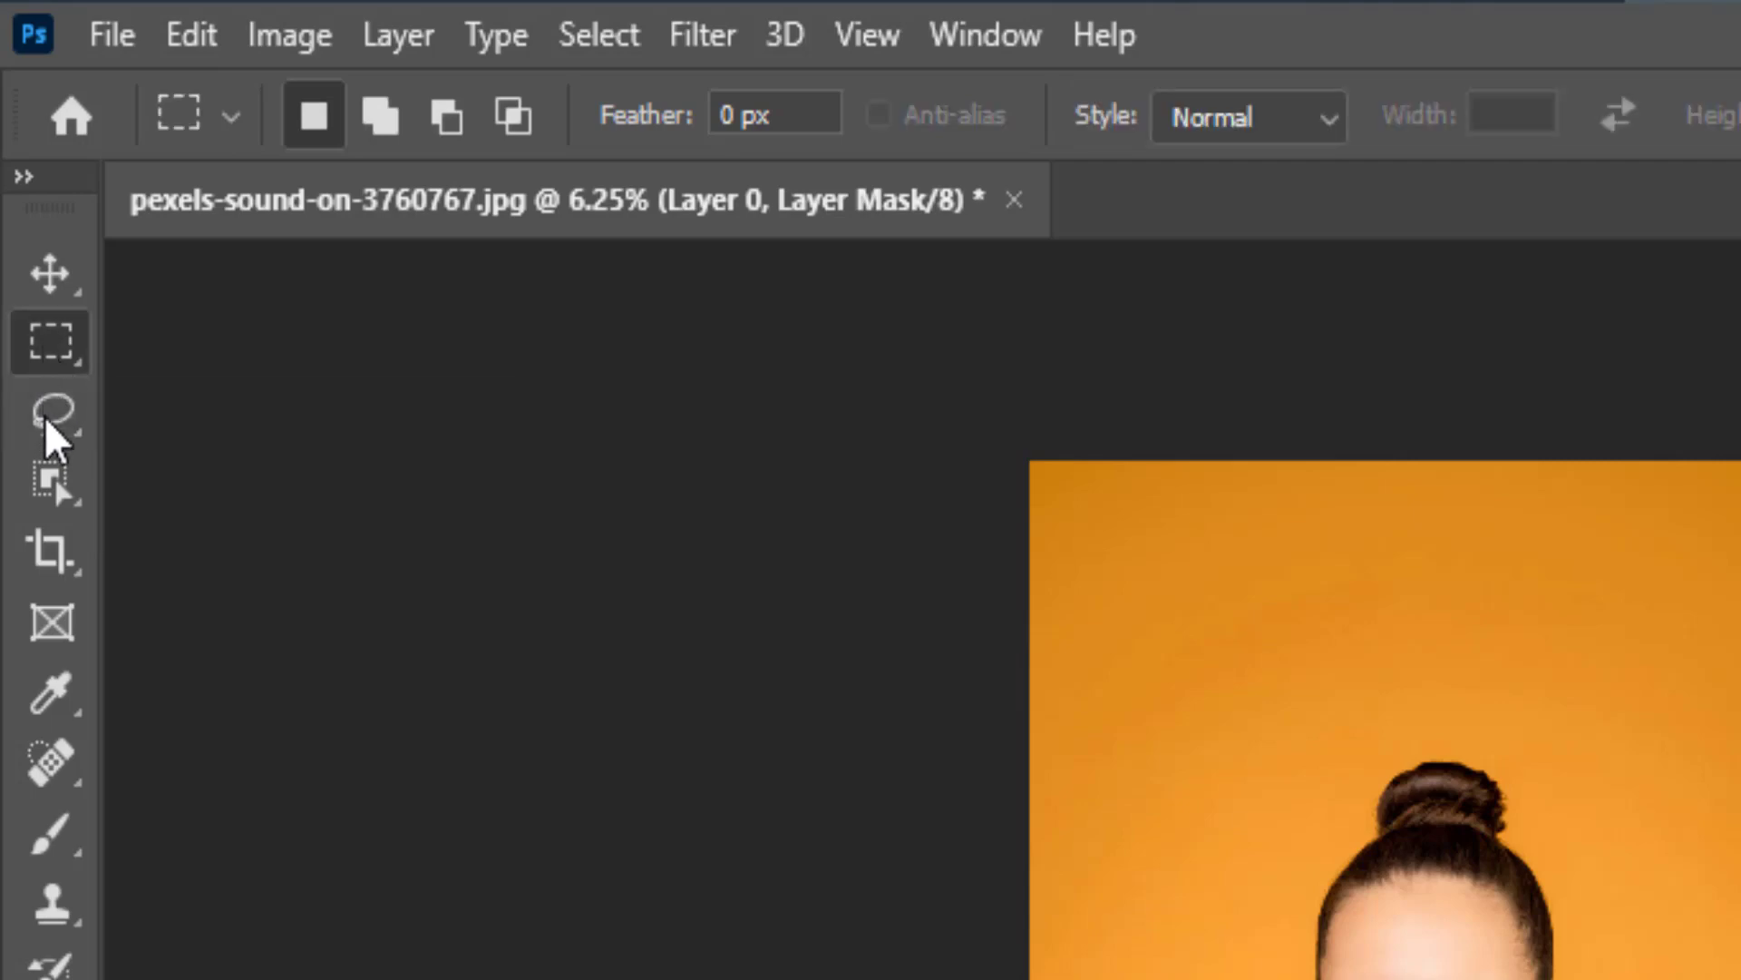
{"action": "left_click", "coordinate": [56, 474]}
{"action": "left_click", "coordinate": [57, 419]}
{"action": "left_click", "coordinate": [57, 354]}
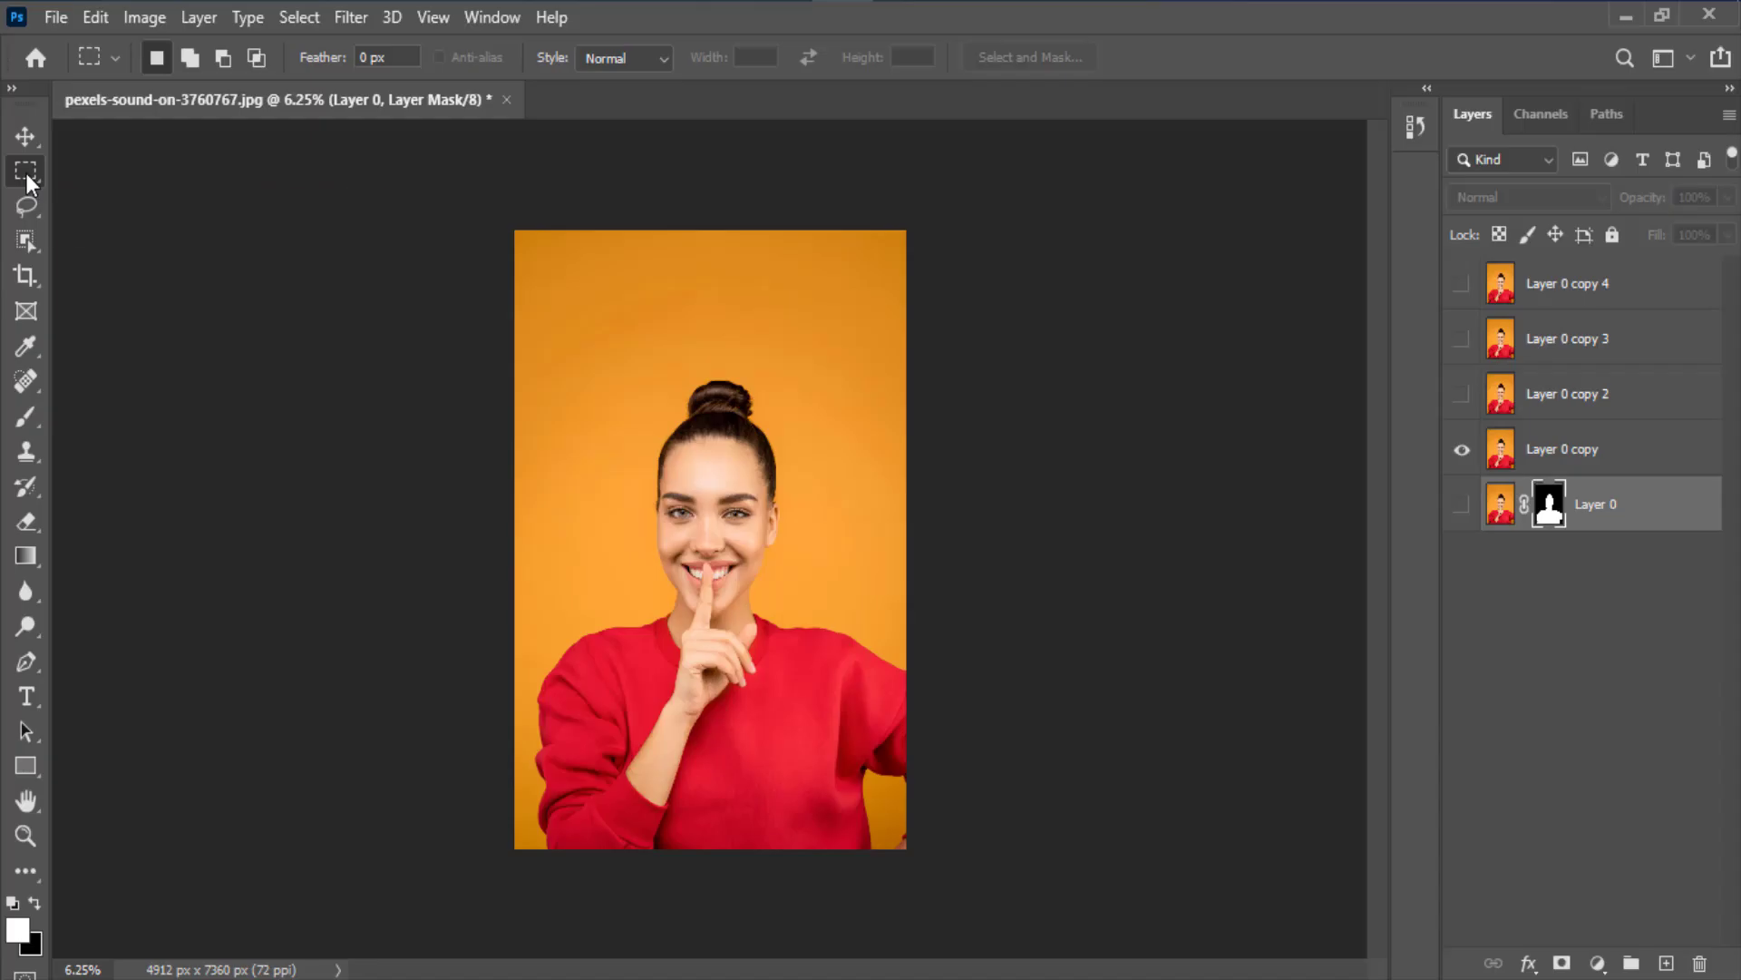
{"action": "right_click", "coordinate": [27, 176]}
{"action": "left_click", "coordinate": [28, 179]}
In Select and Mask, brush over the woman on Layer 0 copy and apply the result as a layer mask.
{"action": "left_click", "coordinate": [1562, 457]}
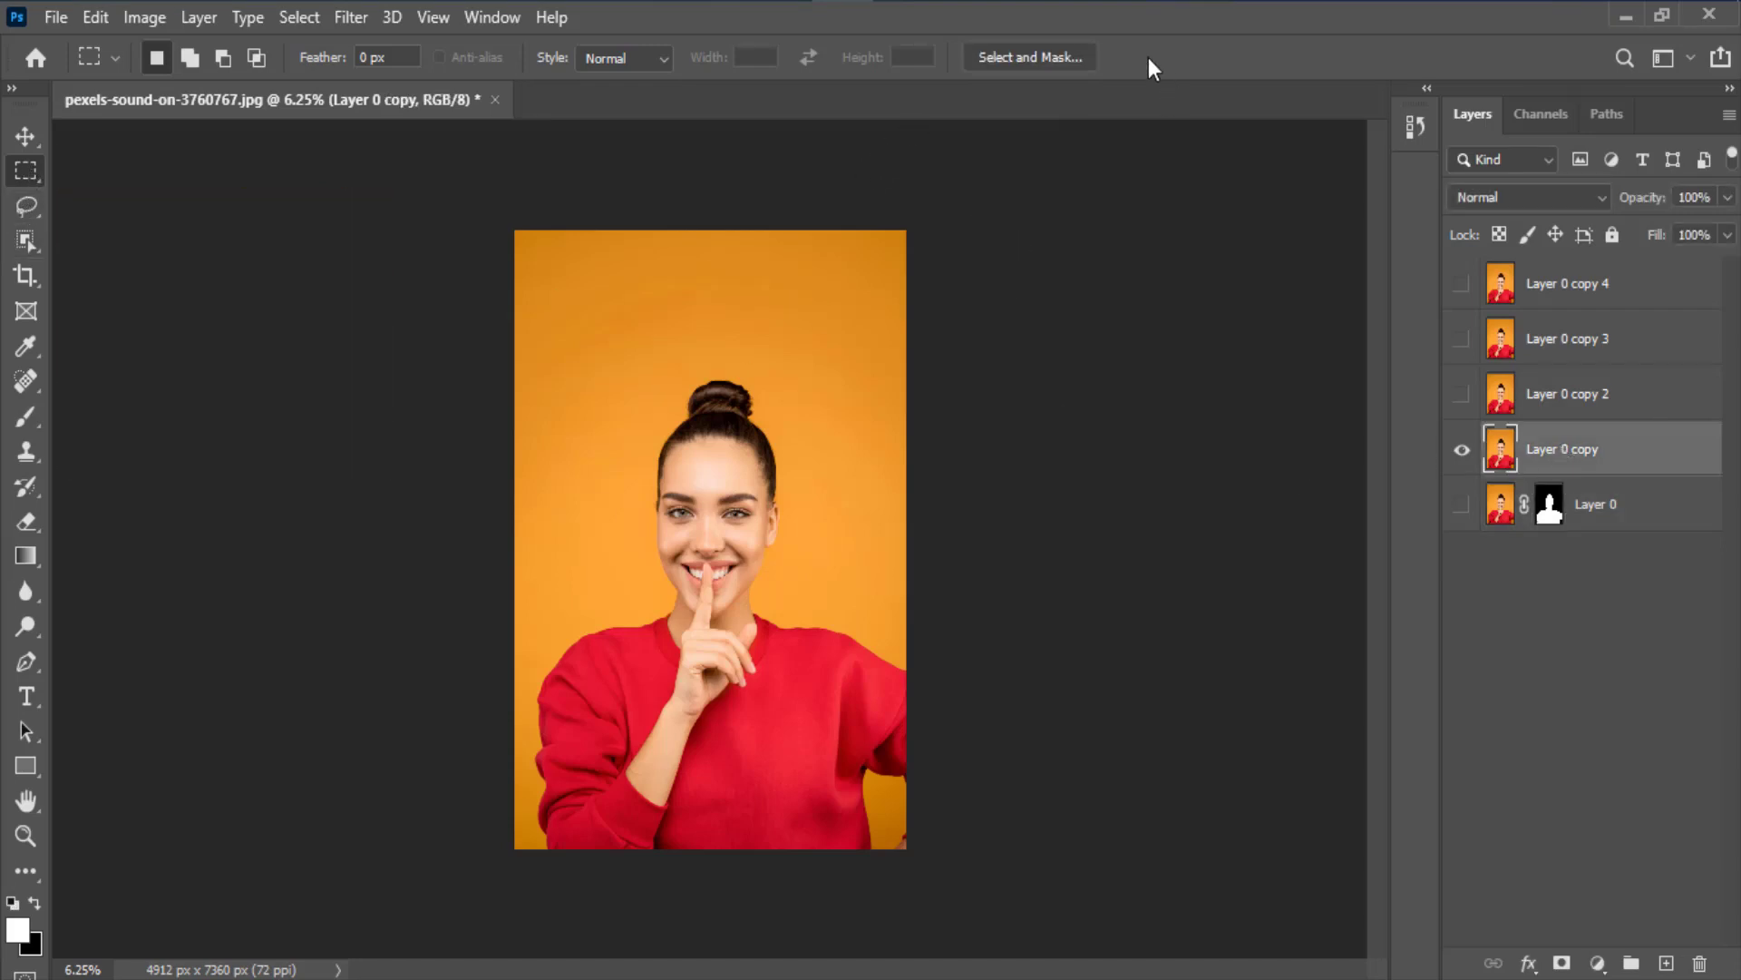
{"action": "left_click", "coordinate": [1034, 60]}
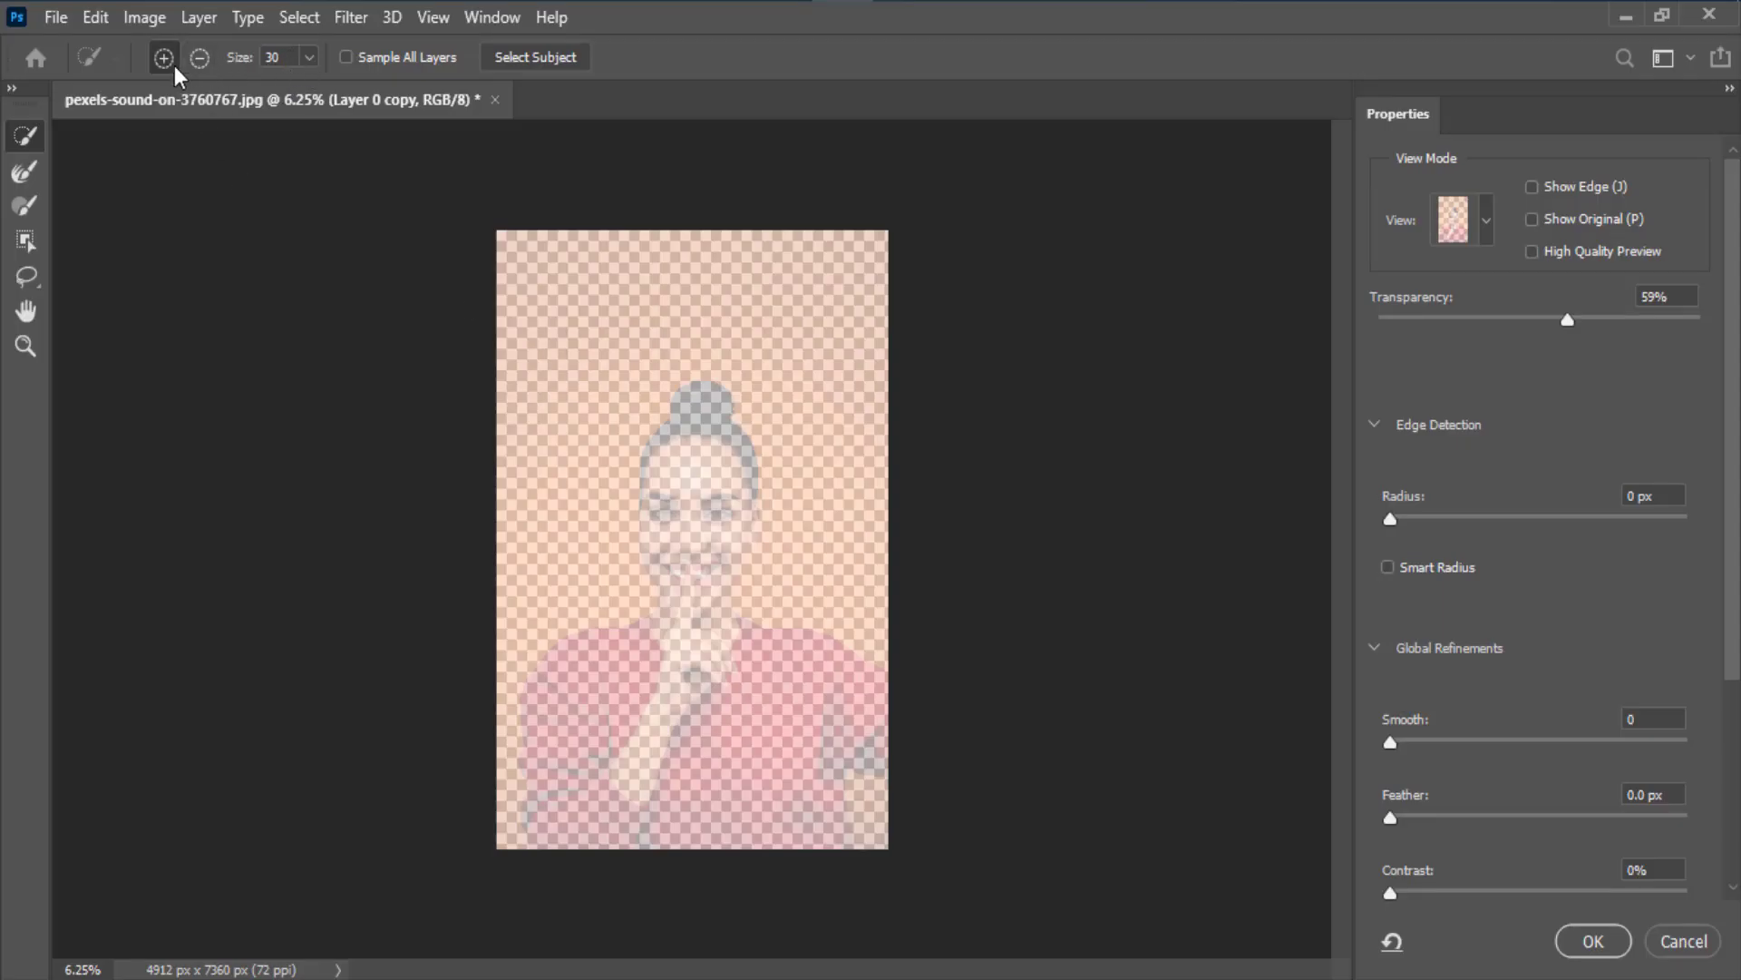
{"action": "mouse_move", "coordinate": [692, 405]}
{"action": "left_mouse_down"}
{"action": "mouse_move", "coordinate": [729, 452]}
{"action": "mouse_move", "coordinate": [718, 613]}
{"action": "mouse_move", "coordinate": [692, 561]}
{"action": "mouse_move", "coordinate": [707, 647]}
{"action": "mouse_move", "coordinate": [682, 559]}
{"action": "mouse_move", "coordinate": [678, 674]}
{"action": "mouse_move", "coordinate": [555, 765]}
{"action": "left_mouse_up"}
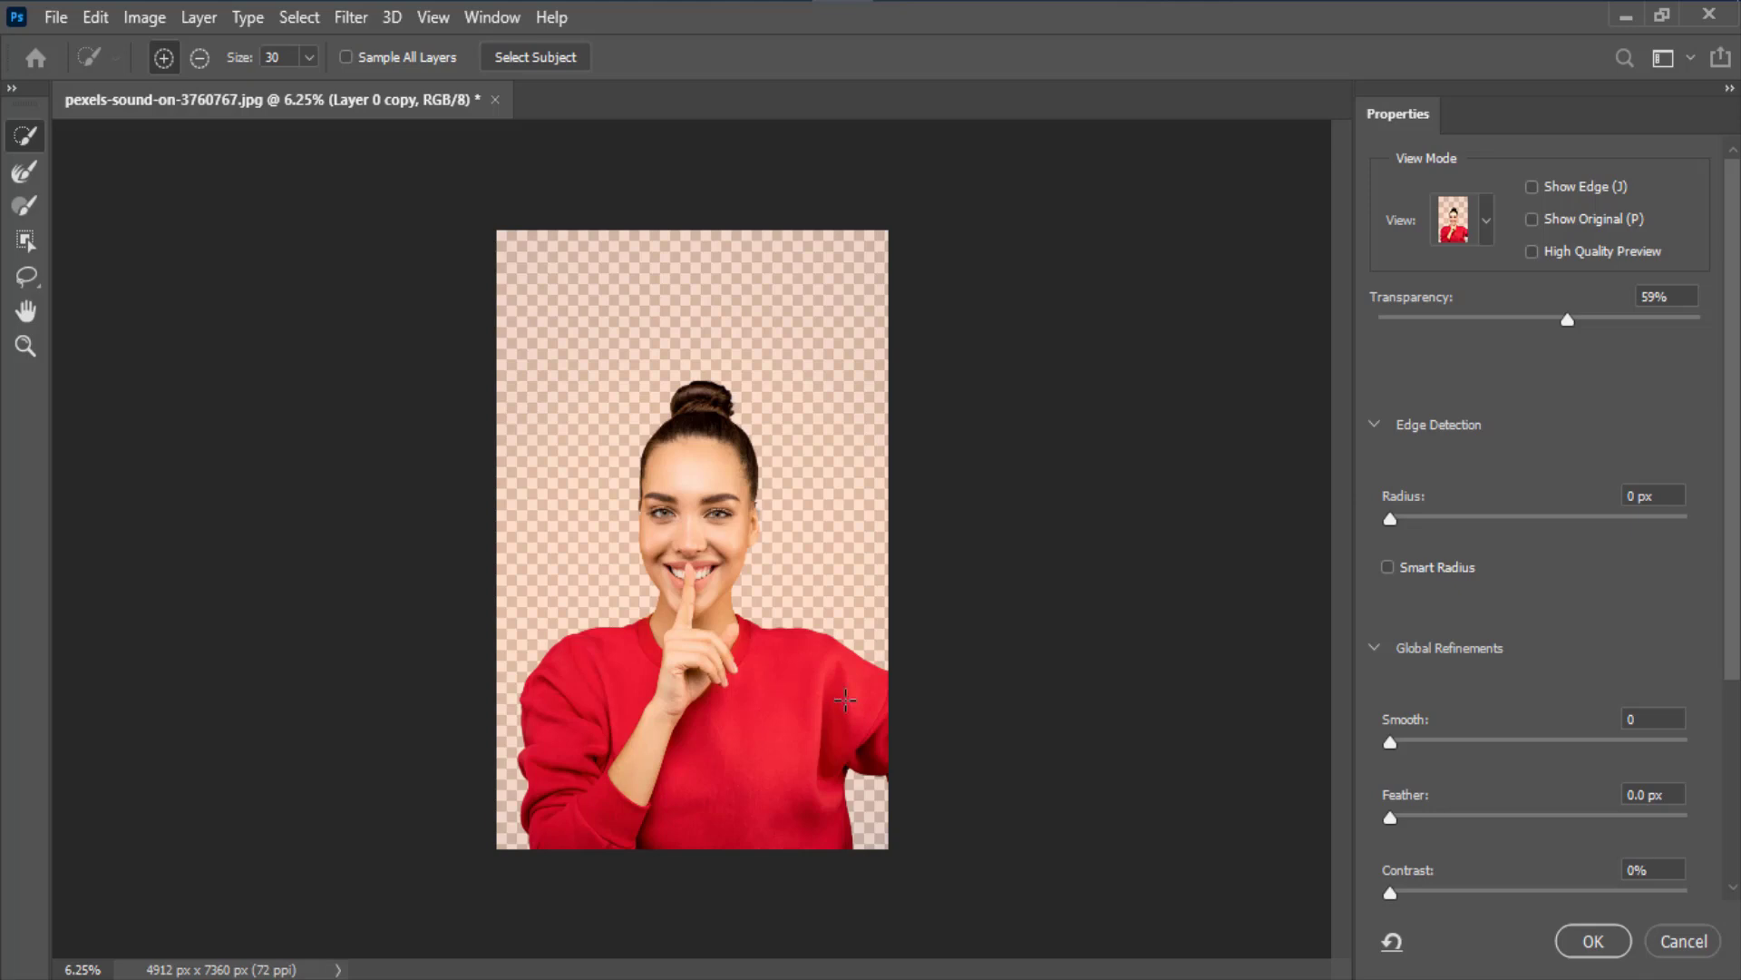
{"action": "left_click", "coordinate": [1596, 944]}
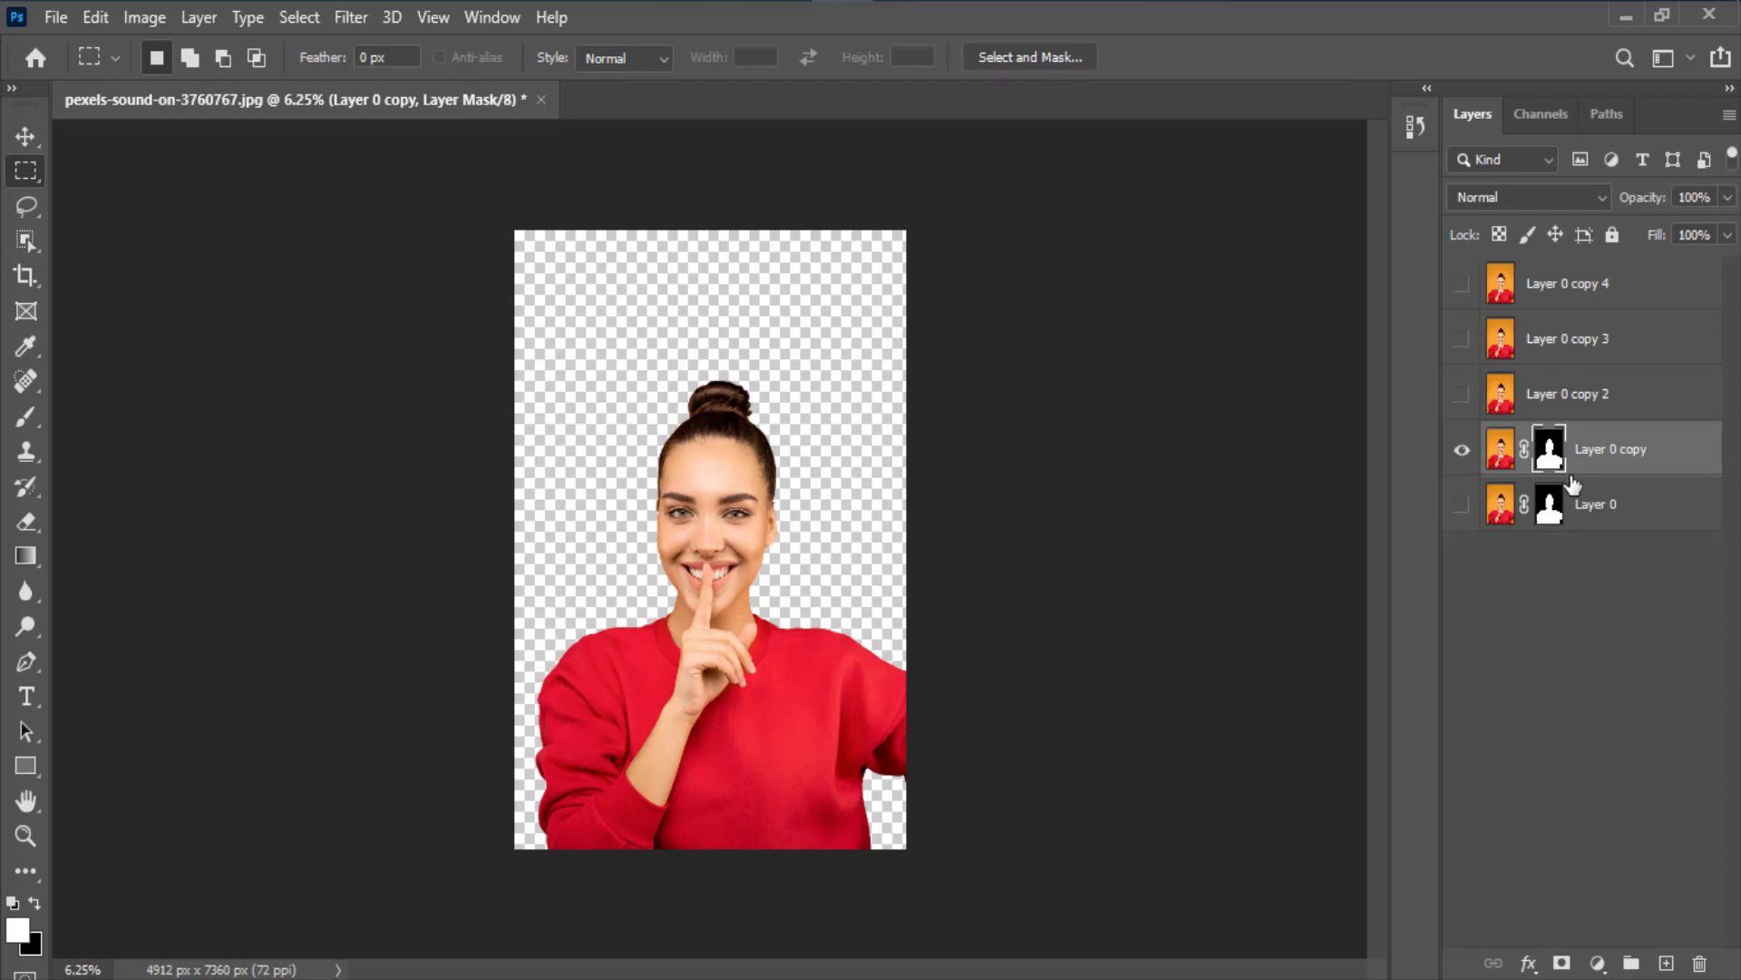
Hide the masked Layer 0 copy, then show and activate Layer 0 copy 2.
{"action": "left_click", "coordinate": [1461, 449]}
{"action": "left_click", "coordinate": [1461, 394]}
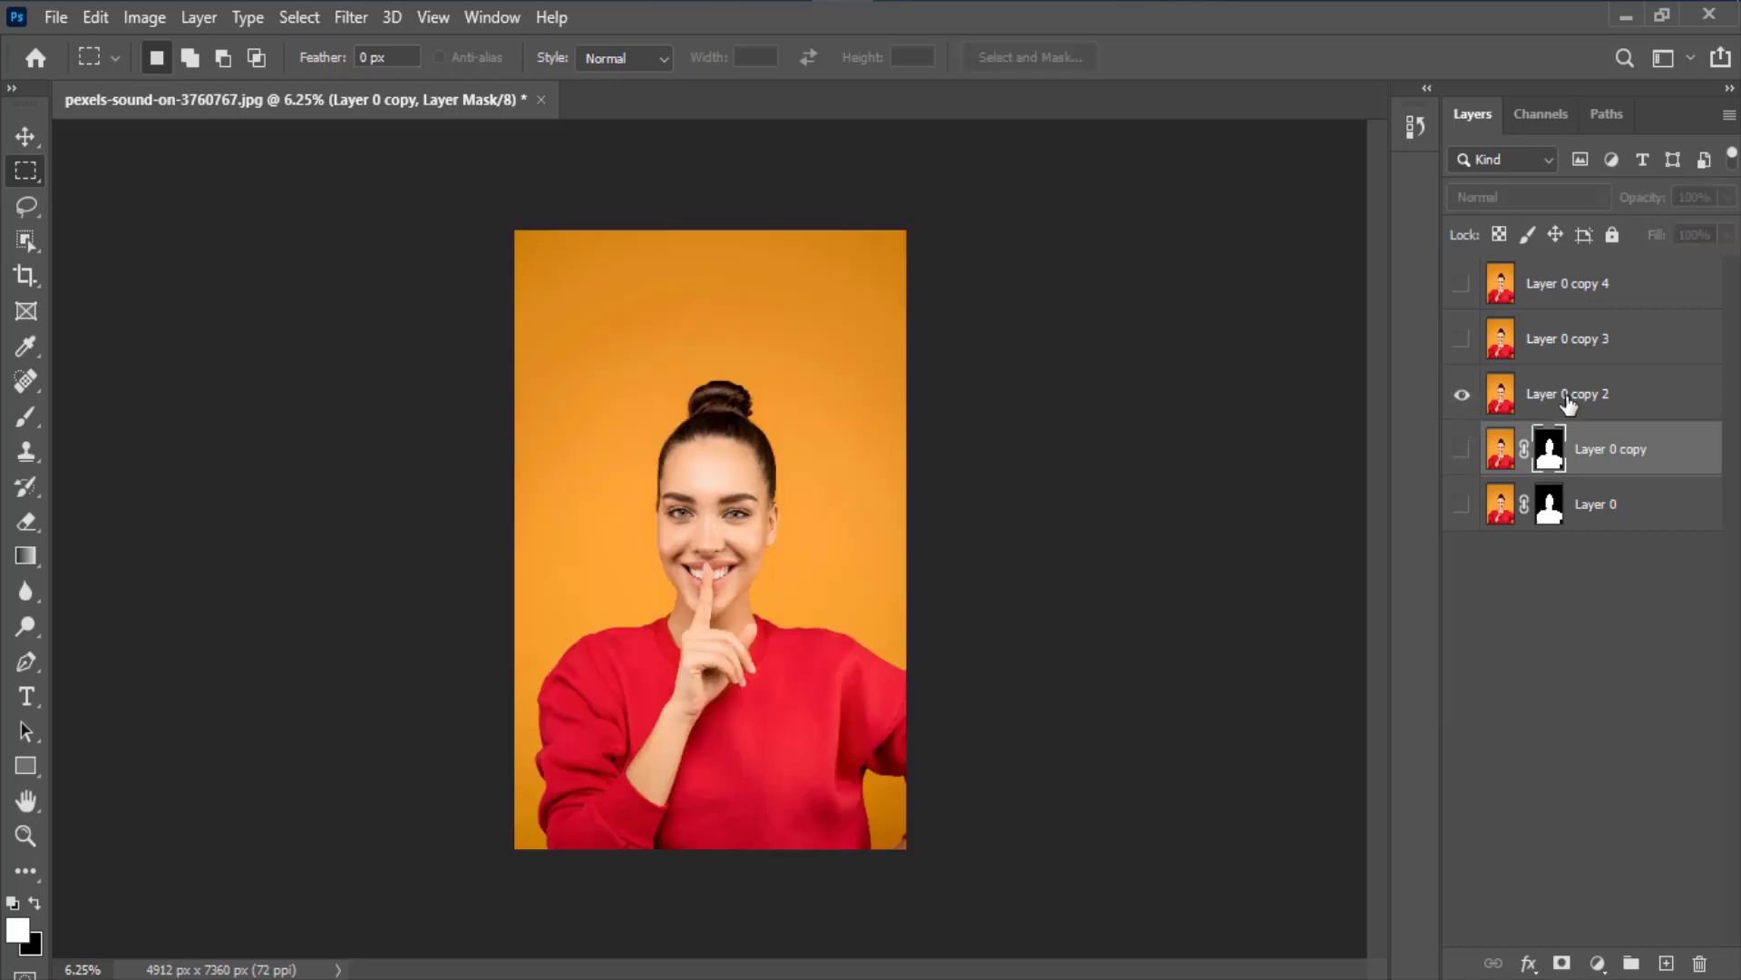
{"action": "left_click", "coordinate": [1565, 399]}
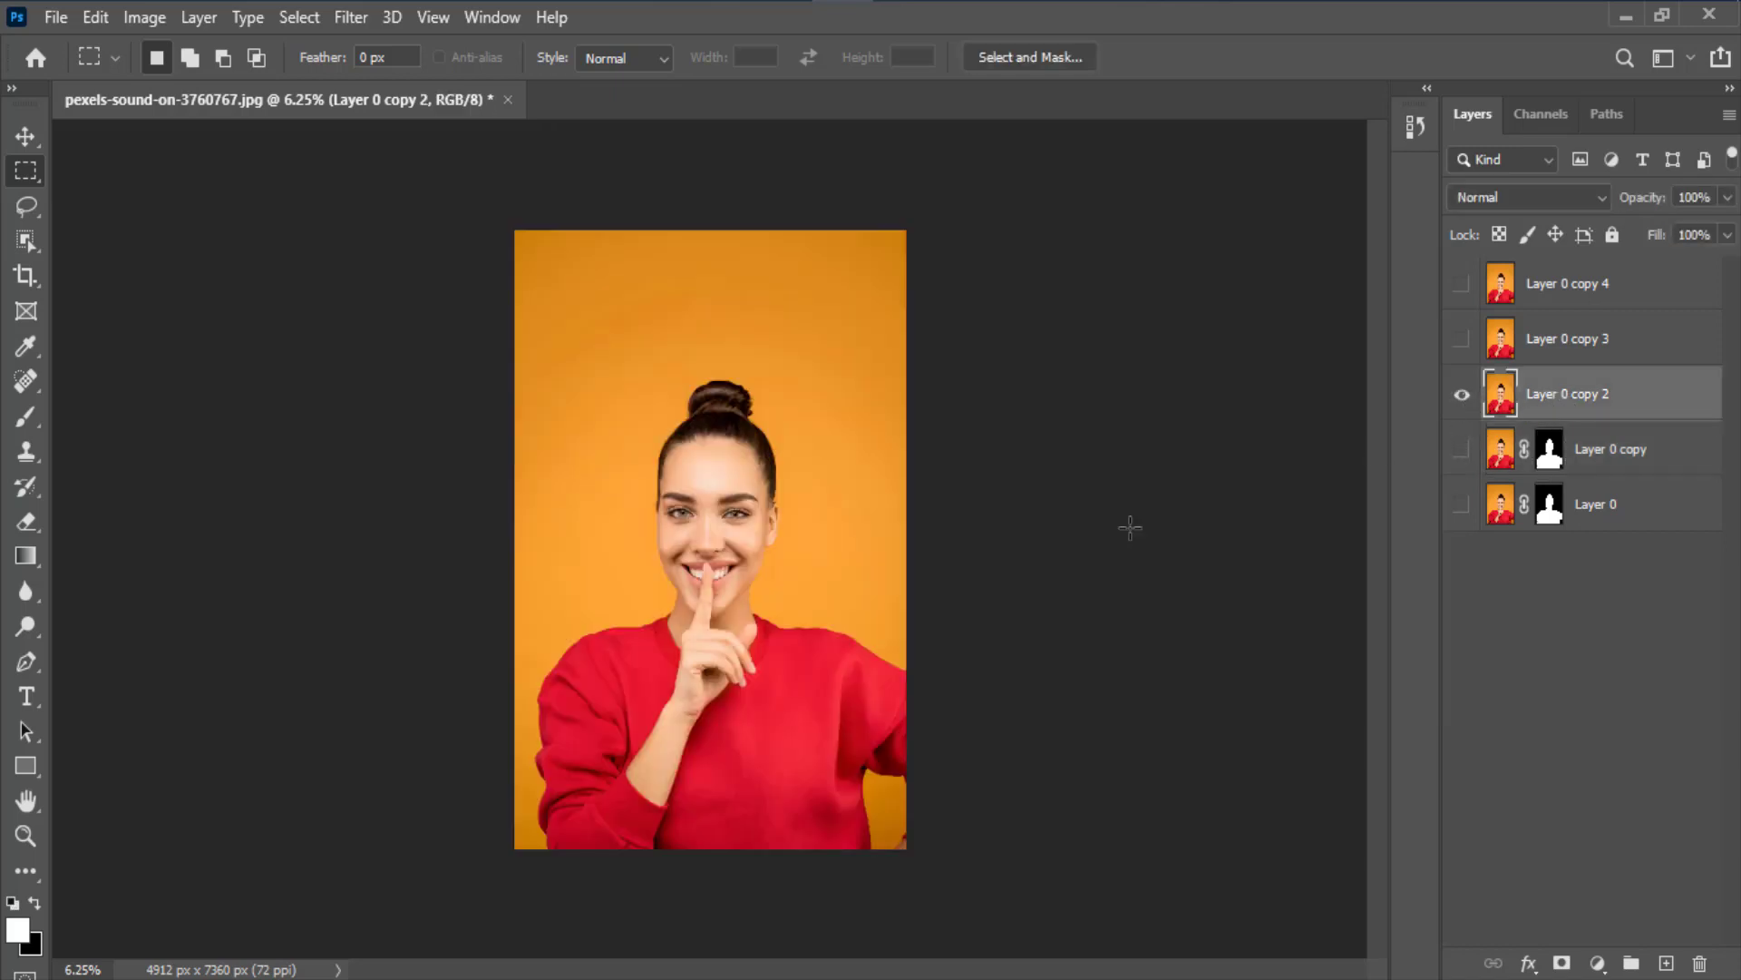
Run the Object Selection tool's Select Subject on Layer 0 copy 2 and add a layer mask from the selection.
{"action": "left_click", "coordinate": [25, 241]}
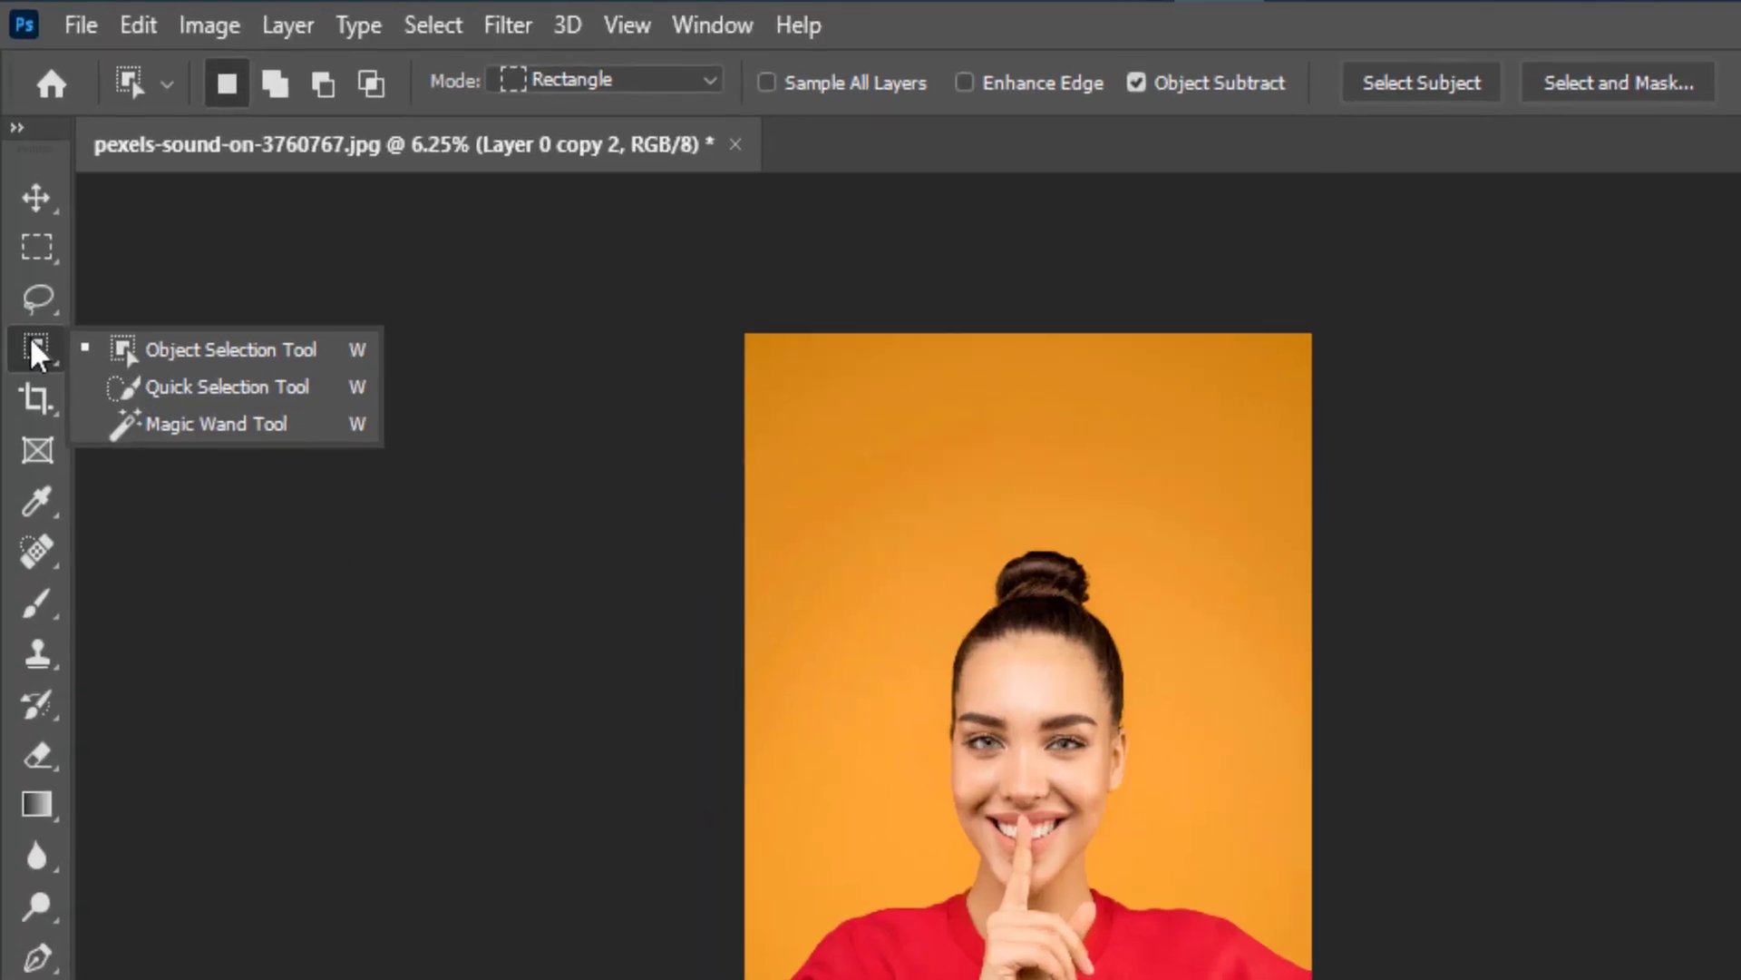
{"action": "left_click", "coordinate": [21, 237]}
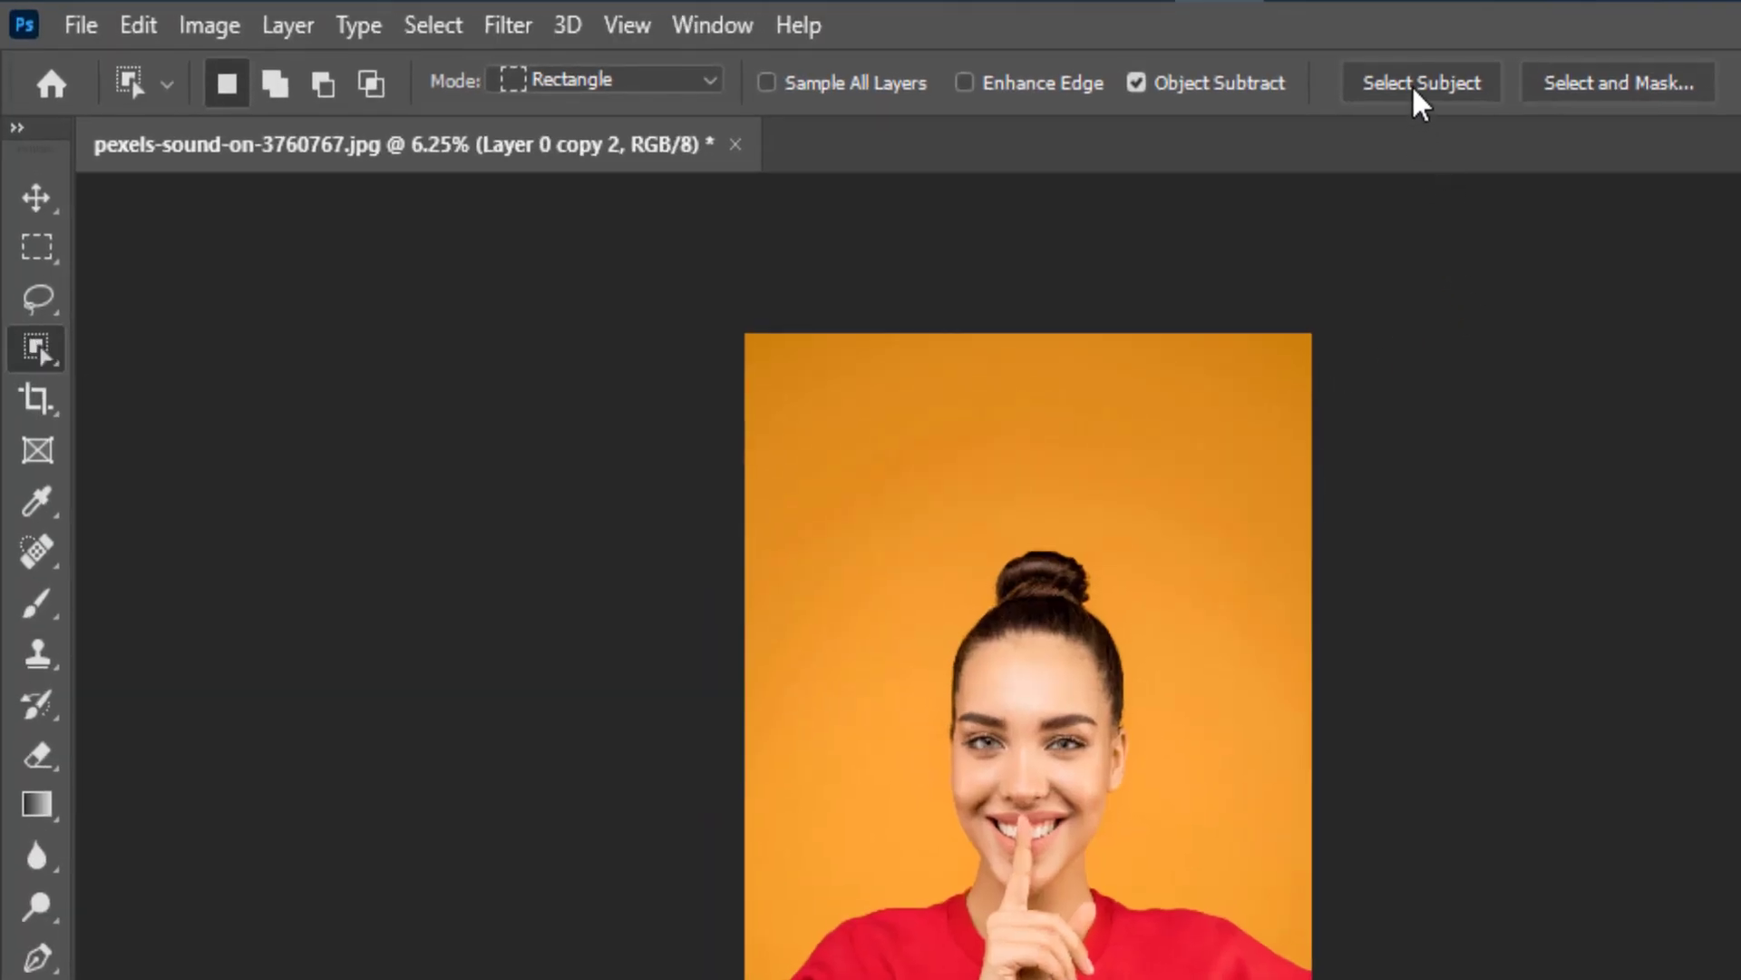
{"action": "left_click", "coordinate": [1421, 84]}
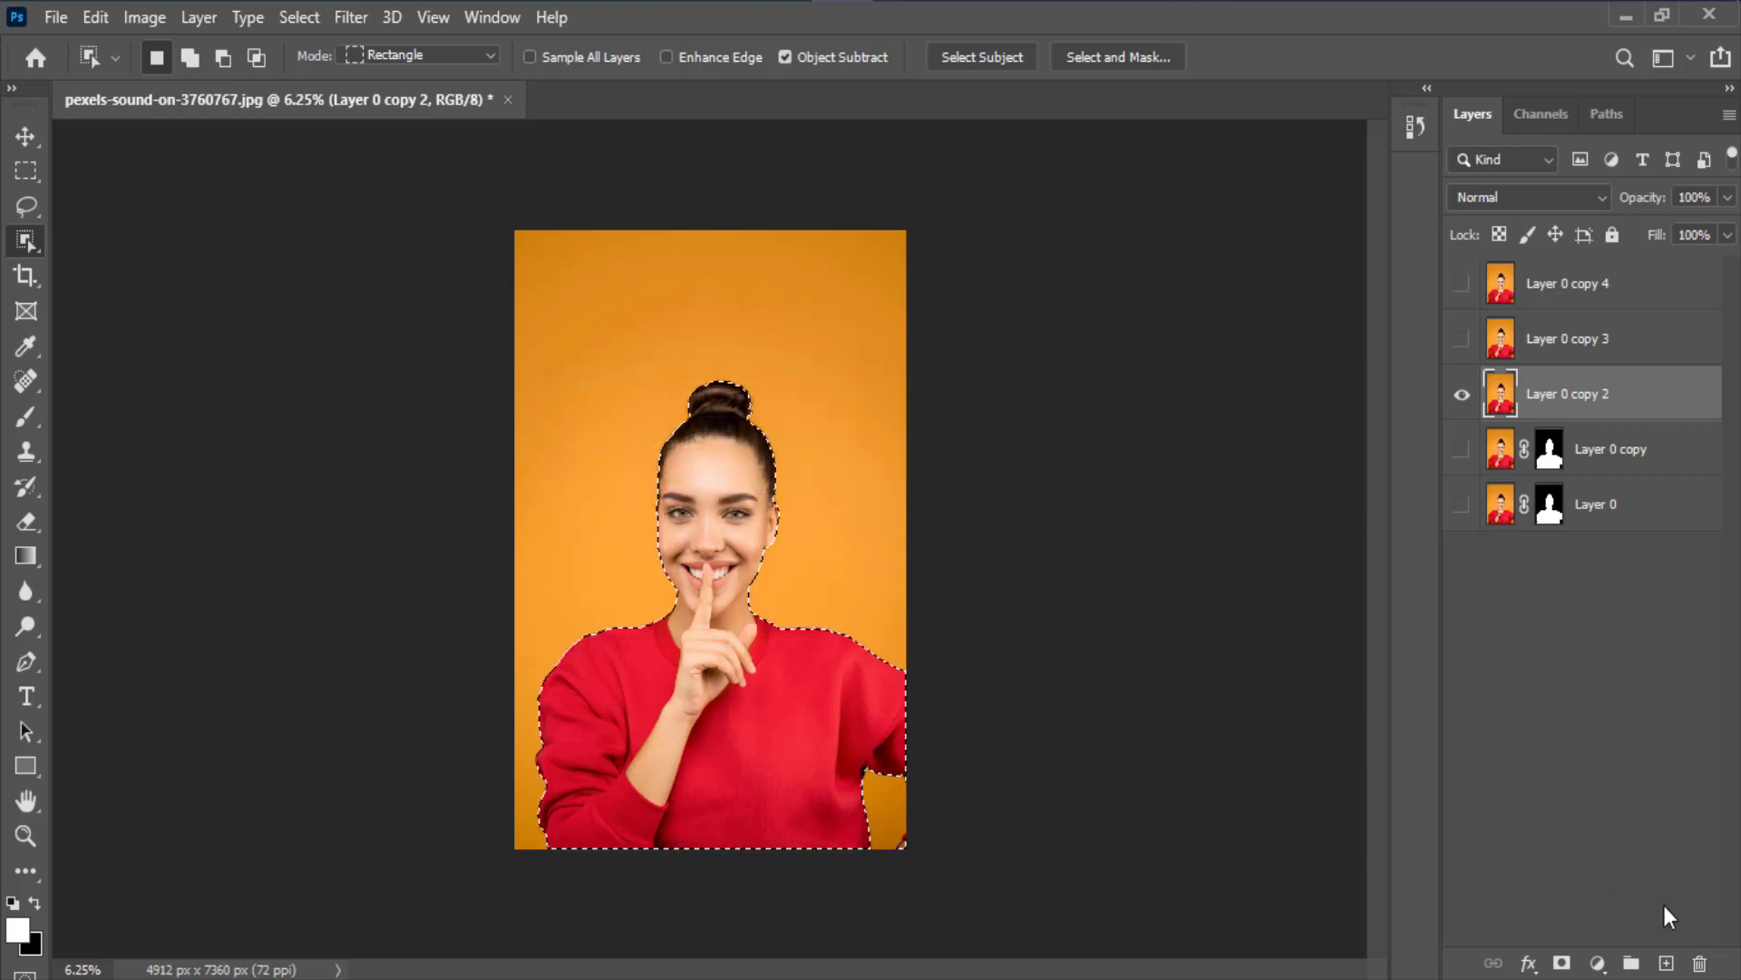
{"action": "left_click", "coordinate": [1561, 963]}
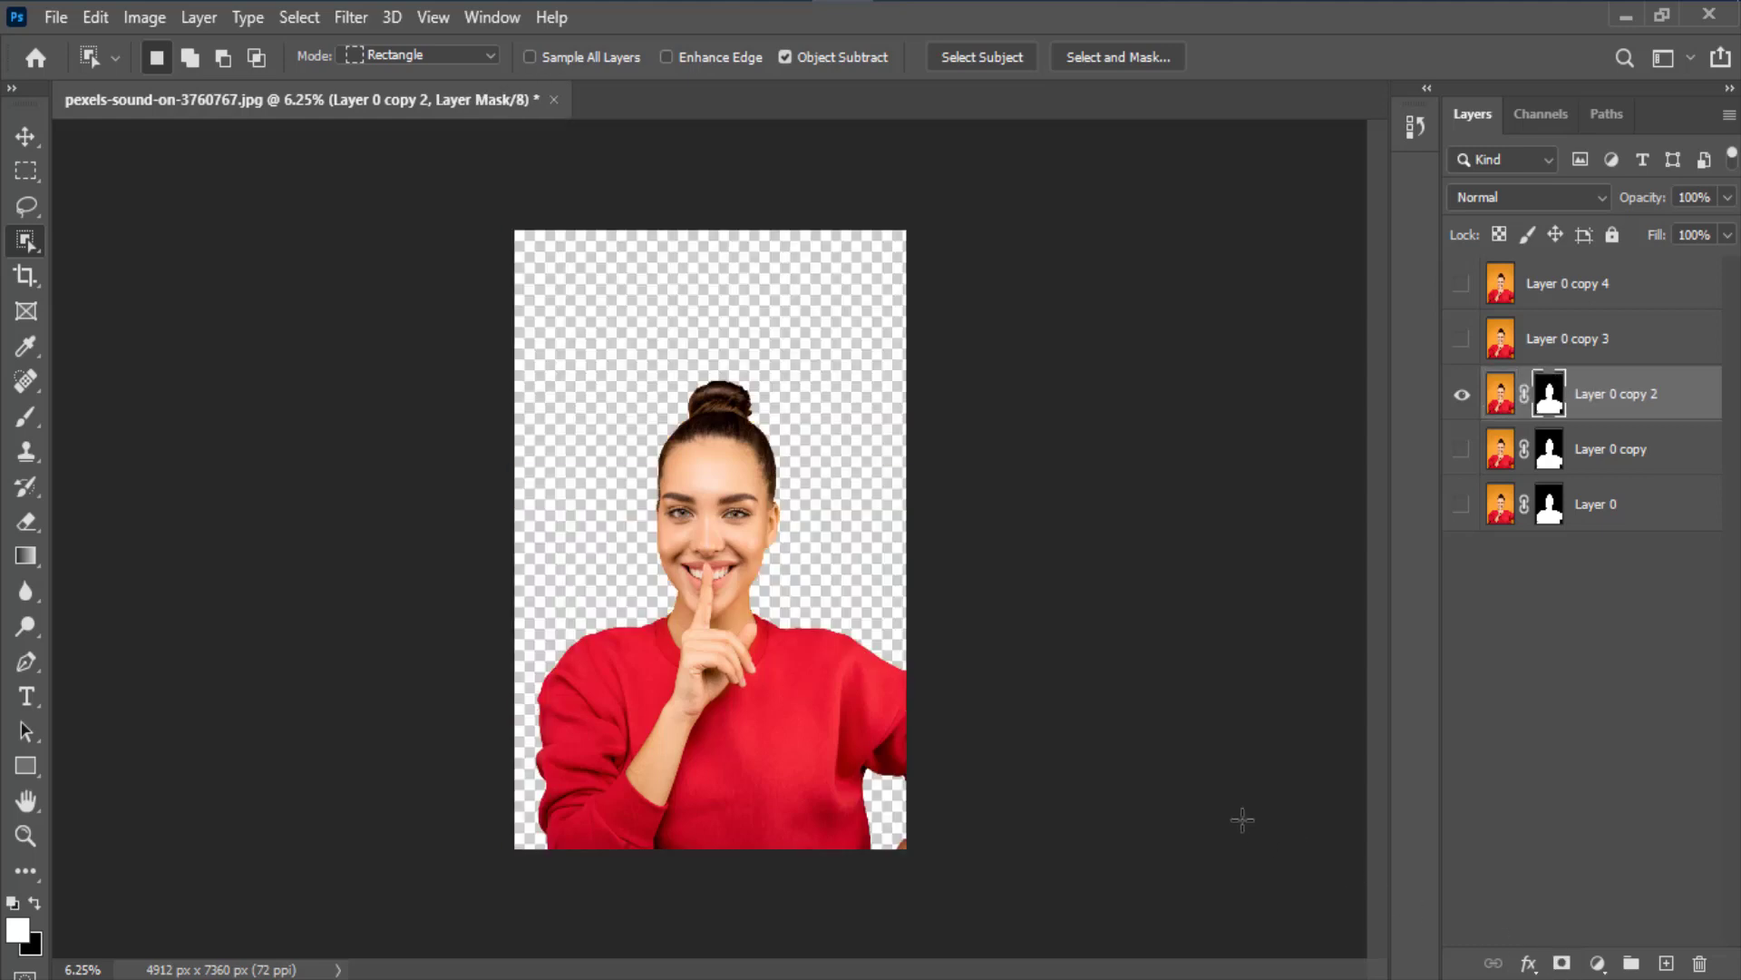
Select the woman's head, hand and whole red sweater on Layer 0 copy 3 with the Quick Selection tool.
{"action": "right_click", "coordinate": [27, 243]}
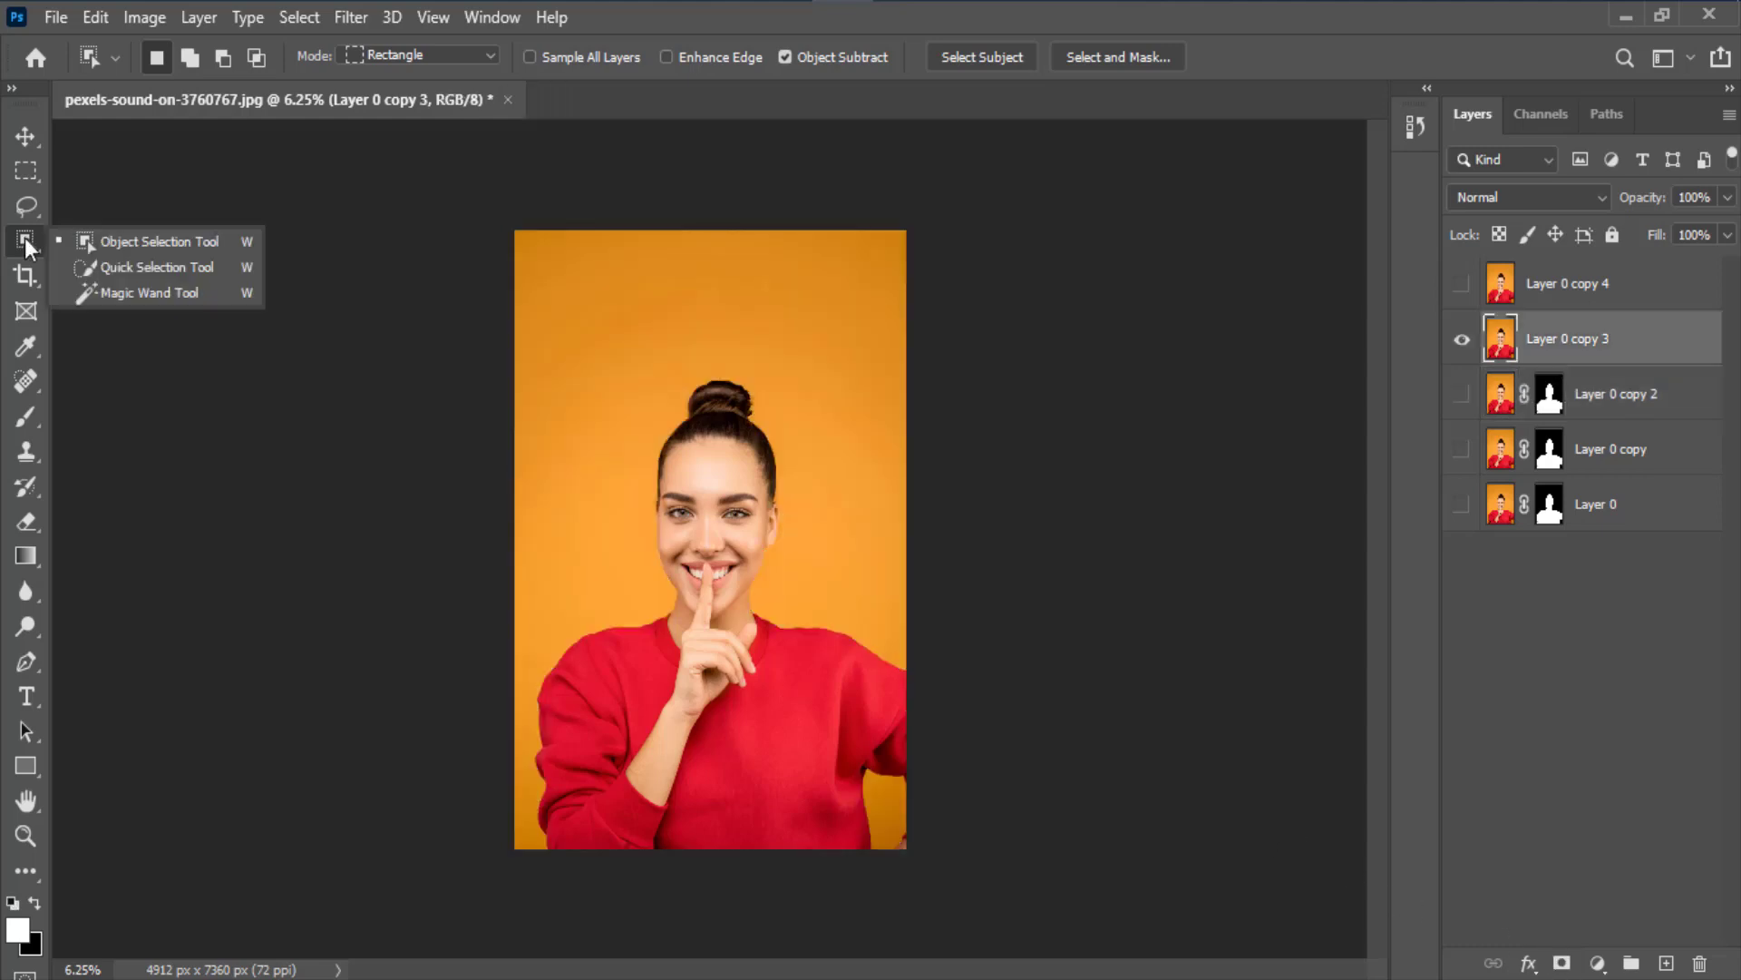
{"action": "left_click", "coordinate": [95, 265]}
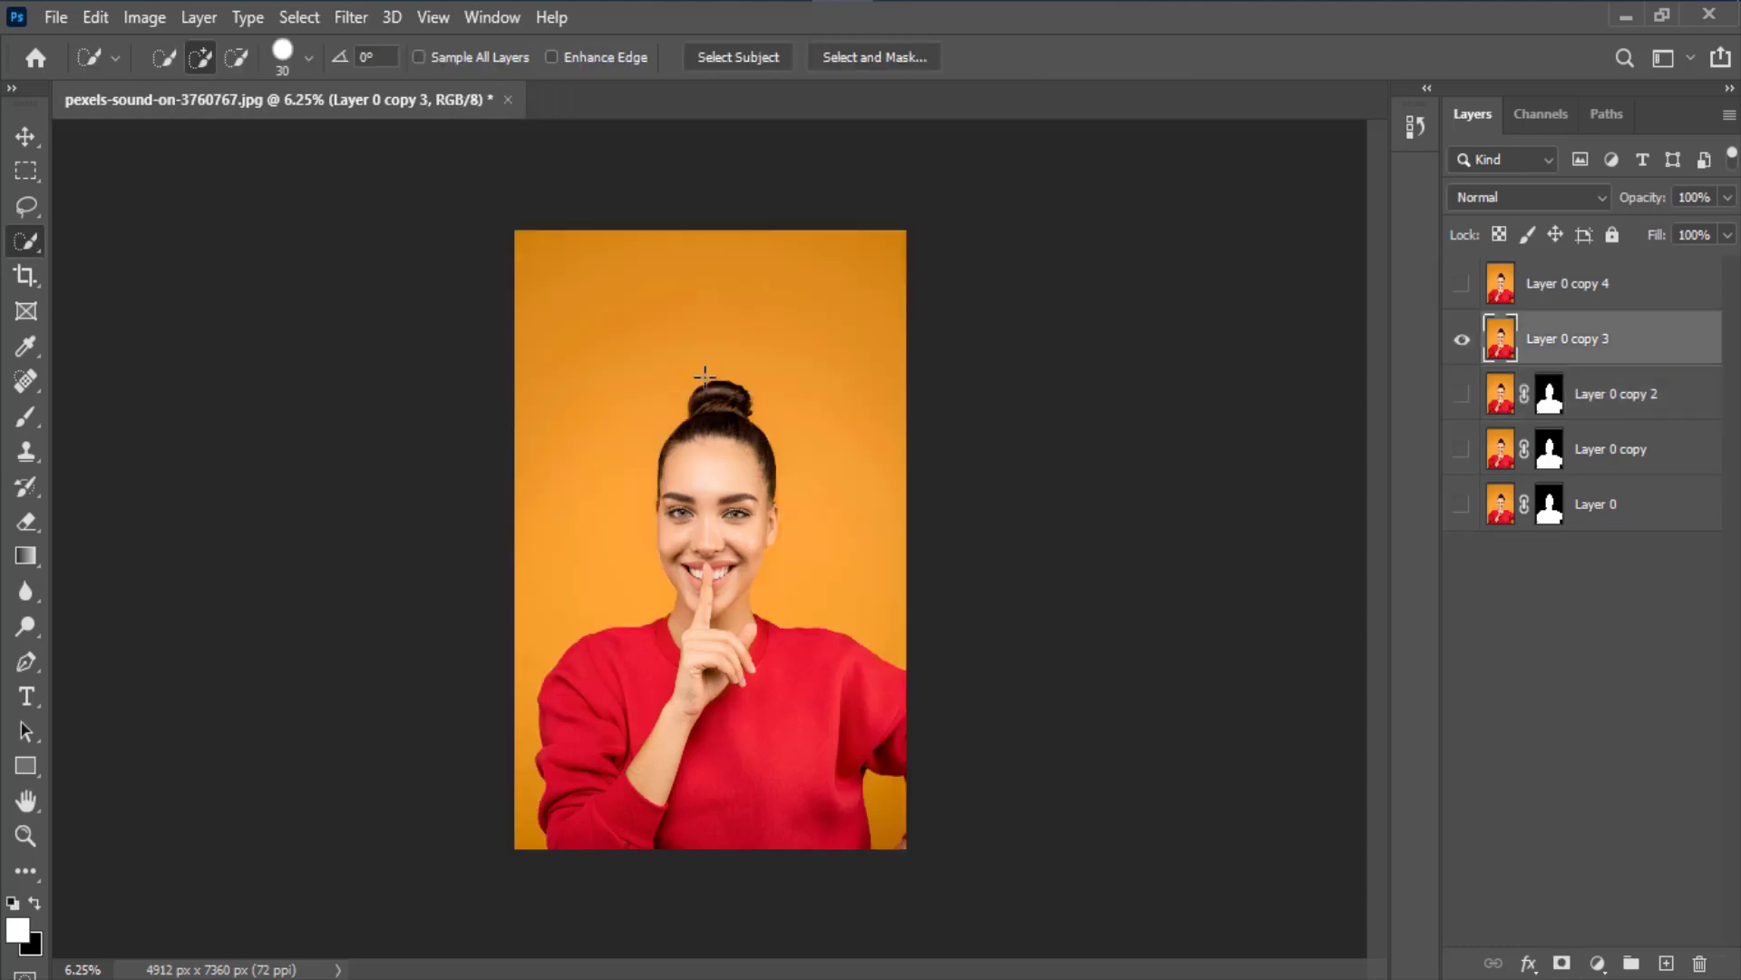
{"action": "key", "text": "shift+w"}
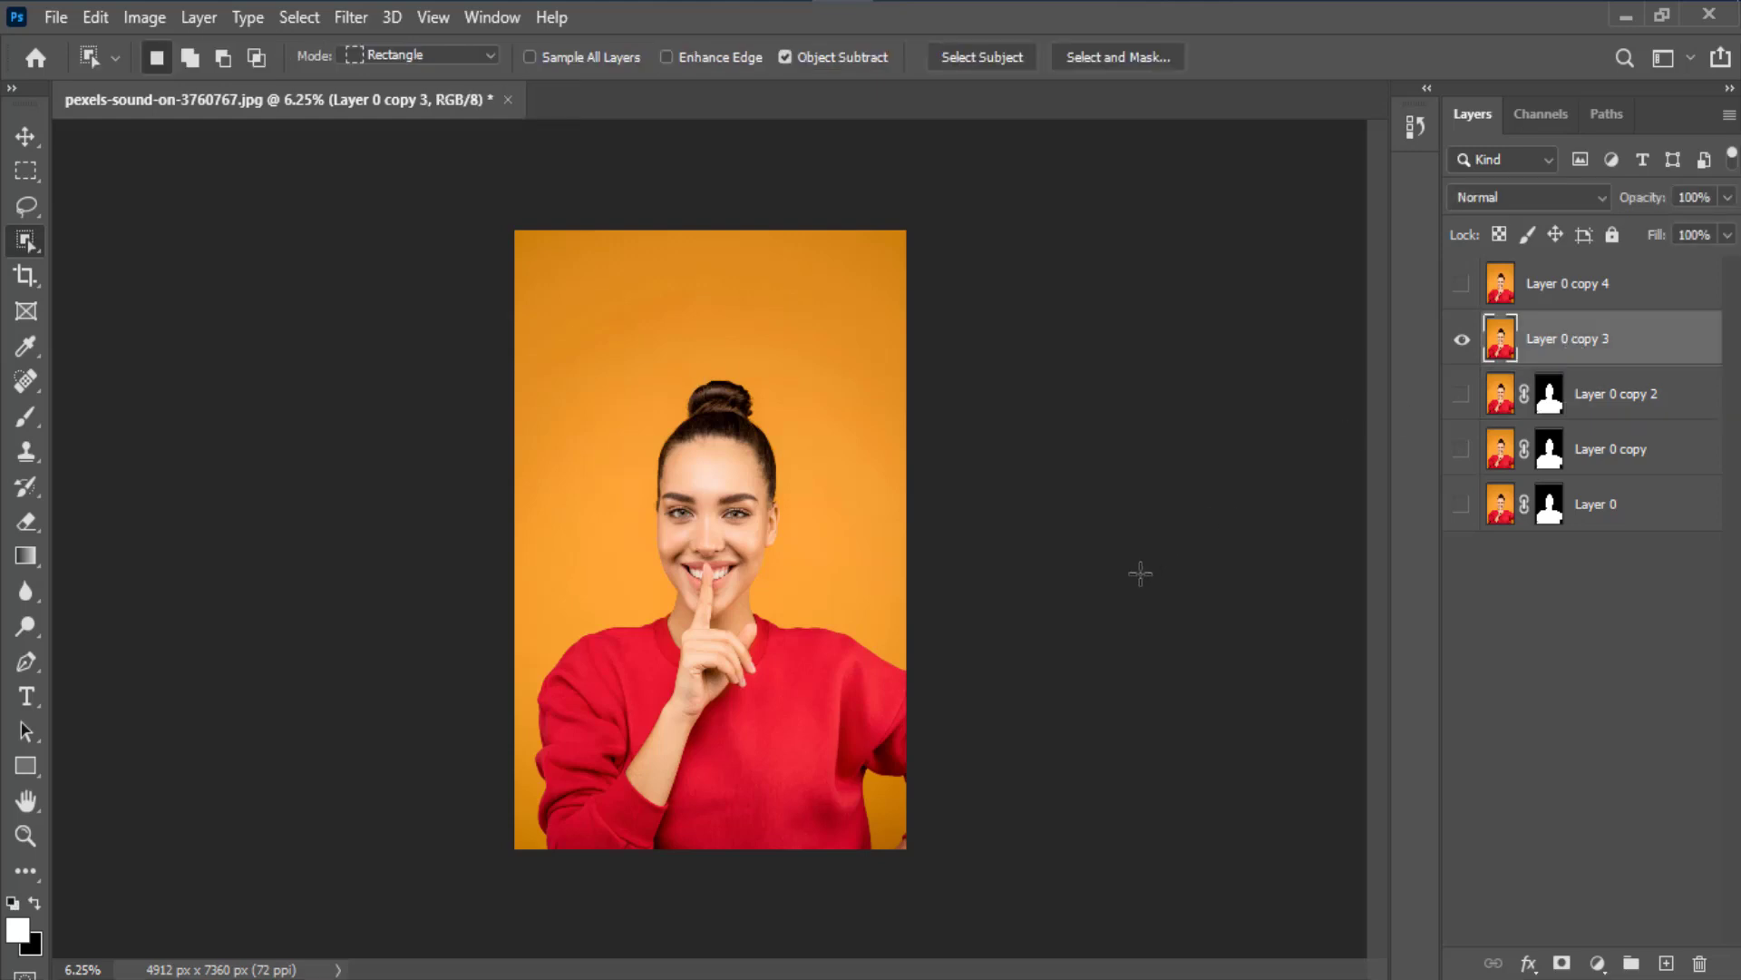
{"action": "right_click", "coordinate": [25, 238]}
{"action": "left_click", "coordinate": [94, 264]}
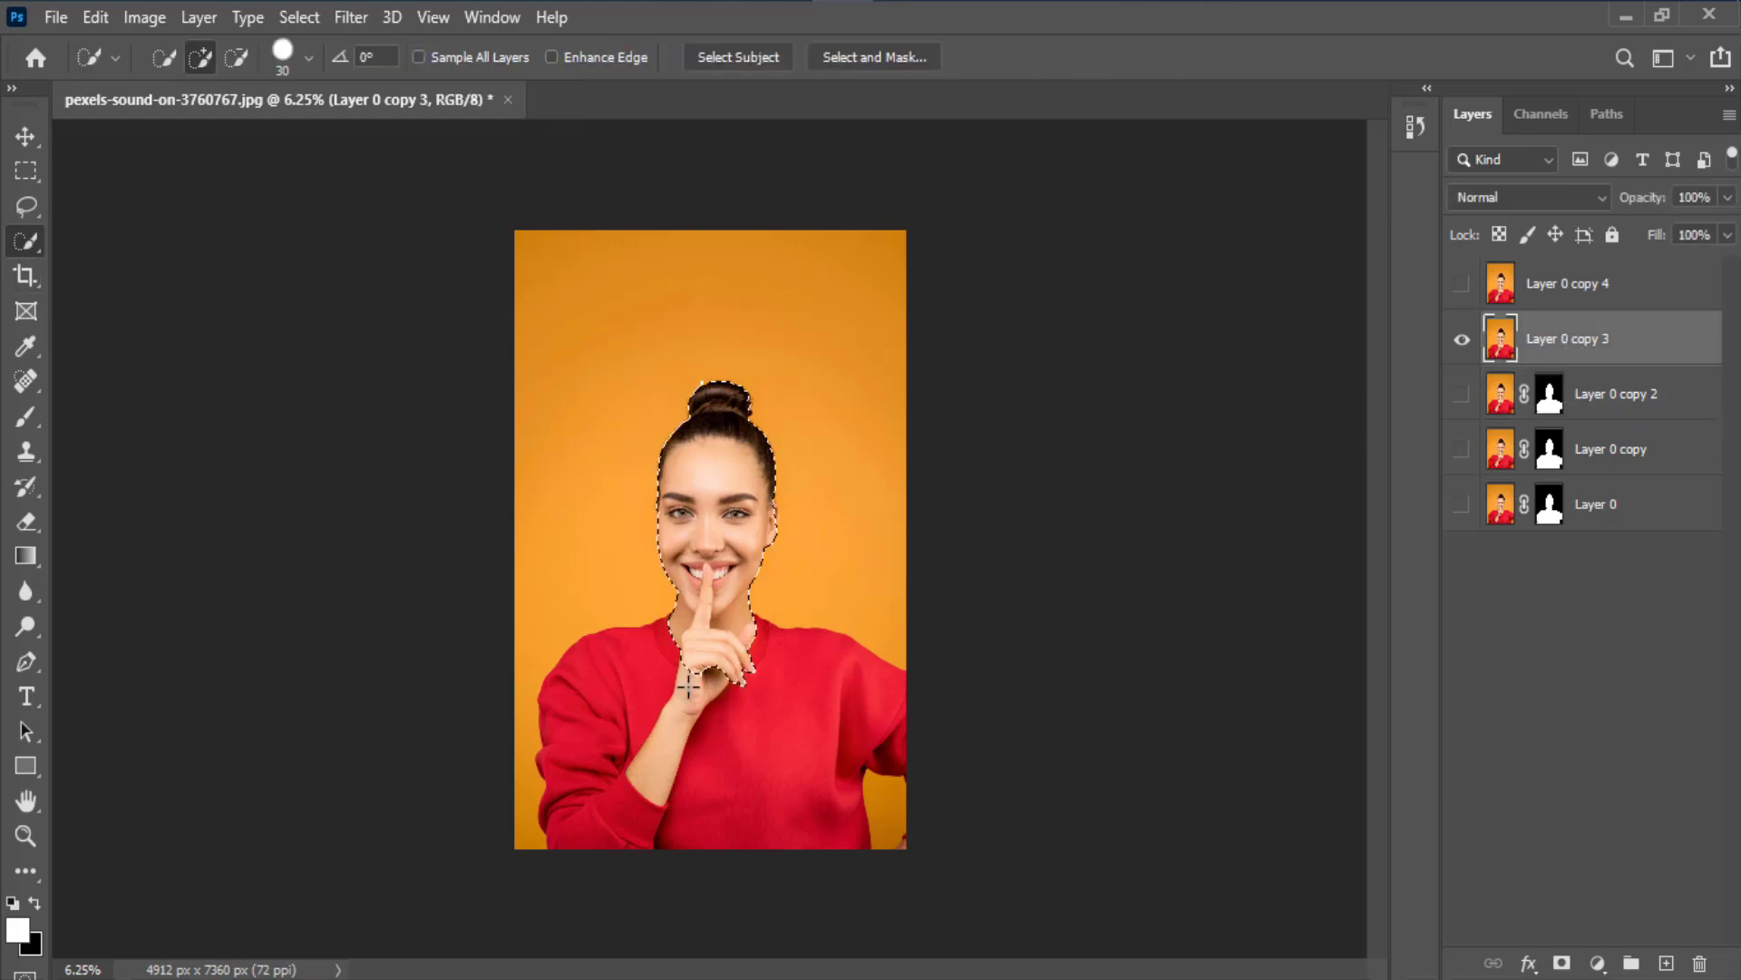
{"action": "mouse_move", "coordinate": [689, 687]}
{"action": "left_mouse_down"}
{"action": "mouse_move", "coordinate": [692, 739]}
{"action": "mouse_move", "coordinate": [767, 800]}
{"action": "left_mouse_up"}
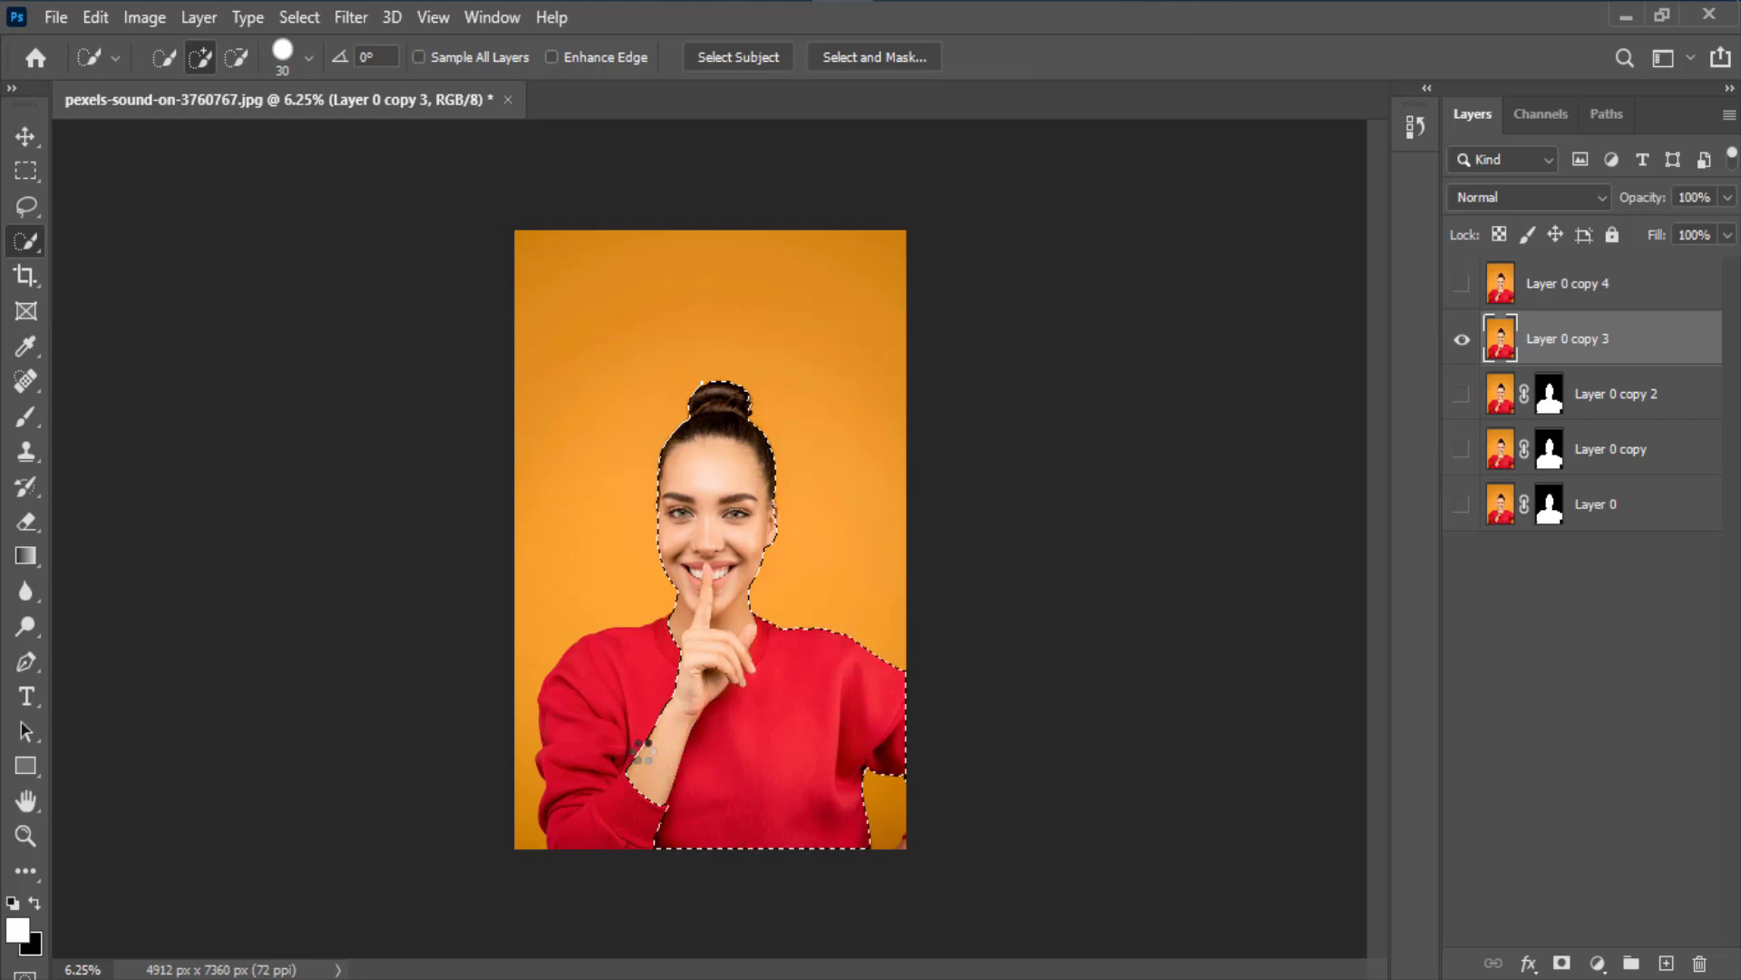
{"action": "mouse_move", "coordinate": [661, 735]}
{"action": "left_mouse_down"}
{"action": "mouse_move", "coordinate": [606, 740]}
{"action": "mouse_move", "coordinate": [628, 734]}
{"action": "left_mouse_up"}
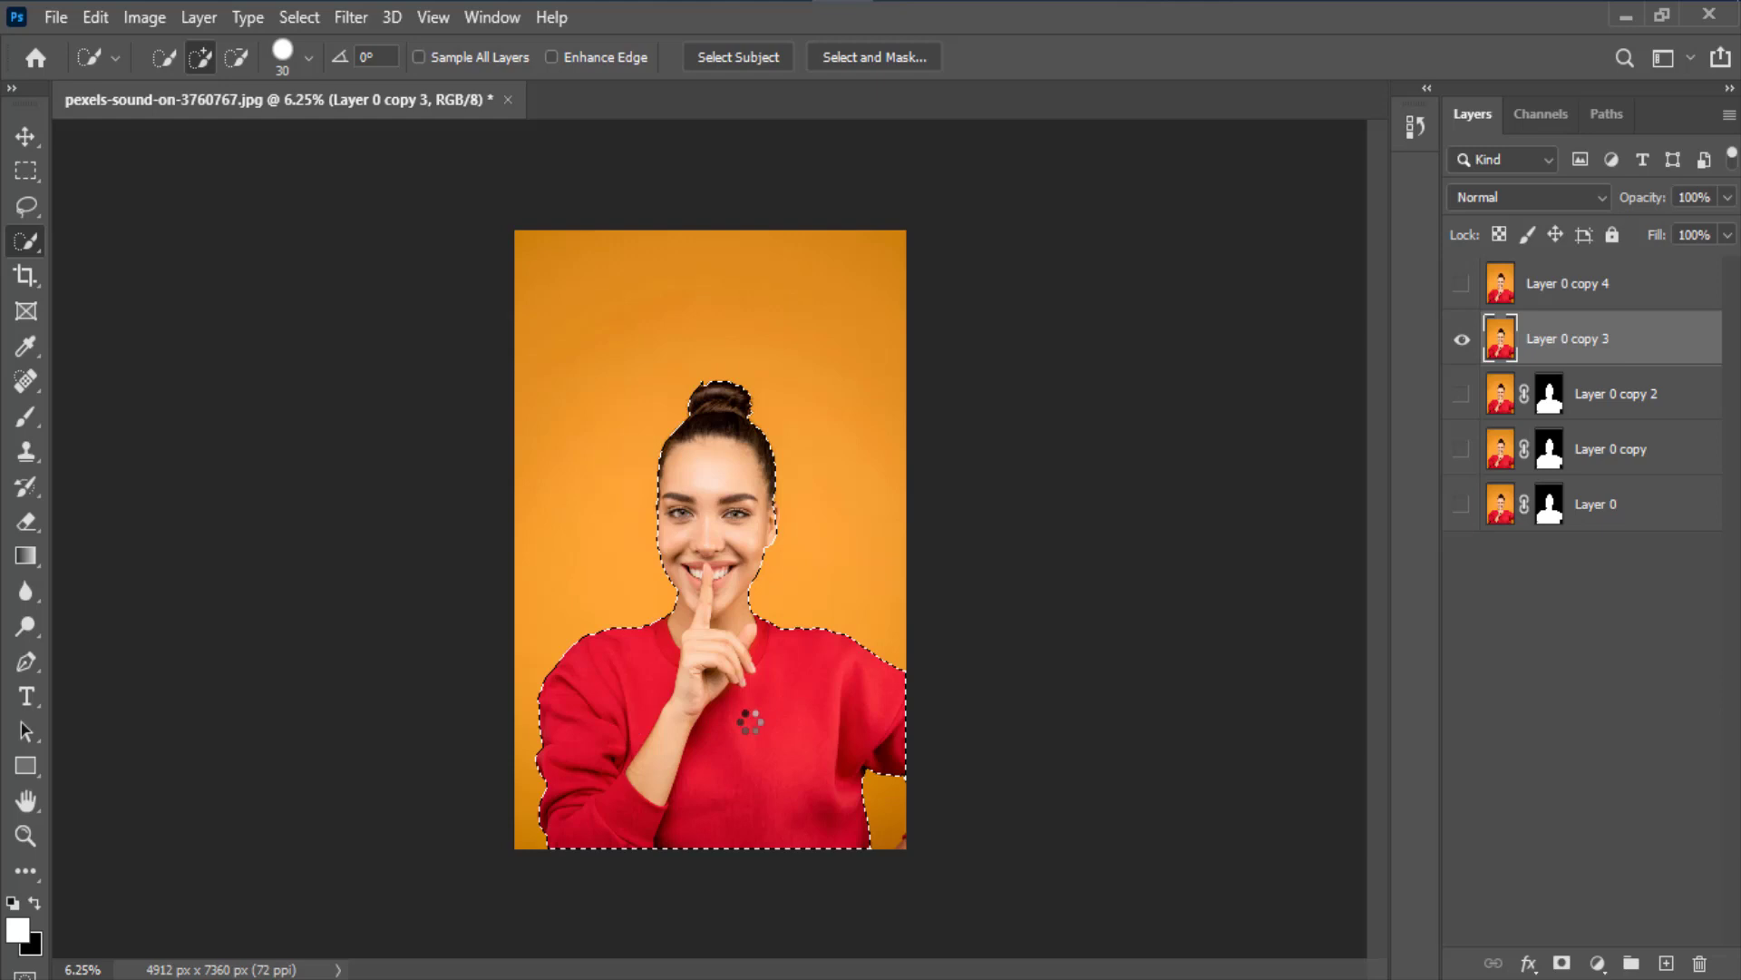
Check the selection on Layer 0 copy 3 in Quick Mask mode, and add a layer mask from it.
{"action": "key", "text": "q"}
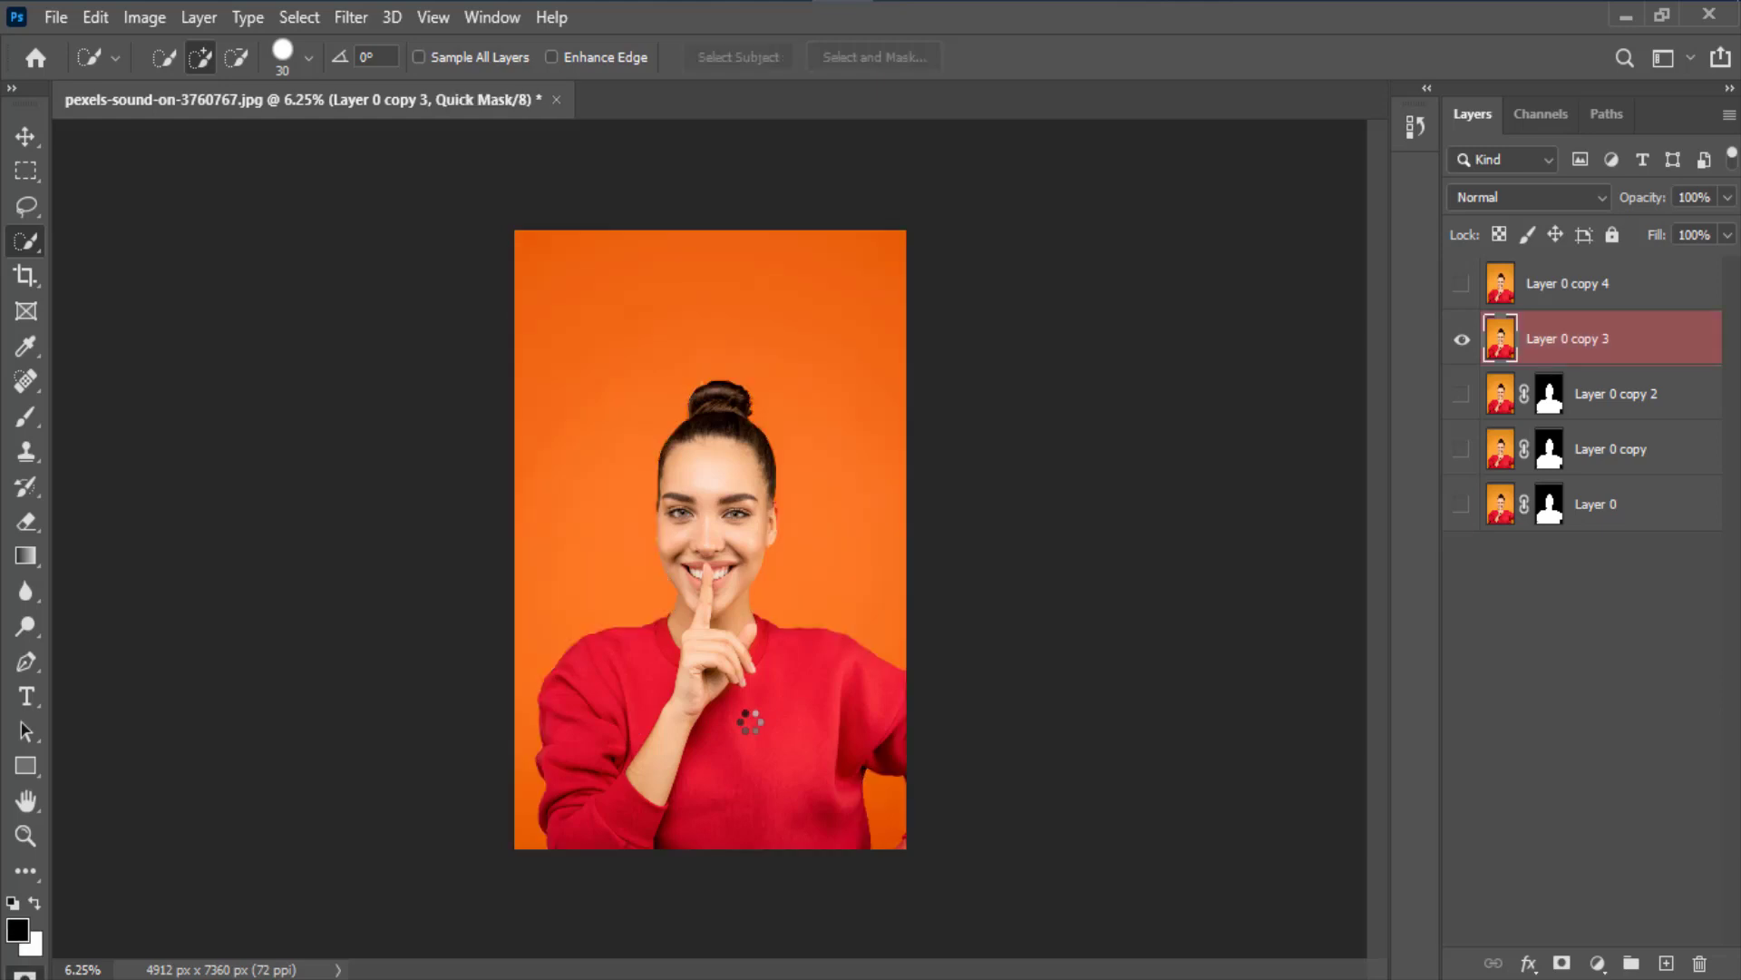
{"action": "key", "text": "q"}
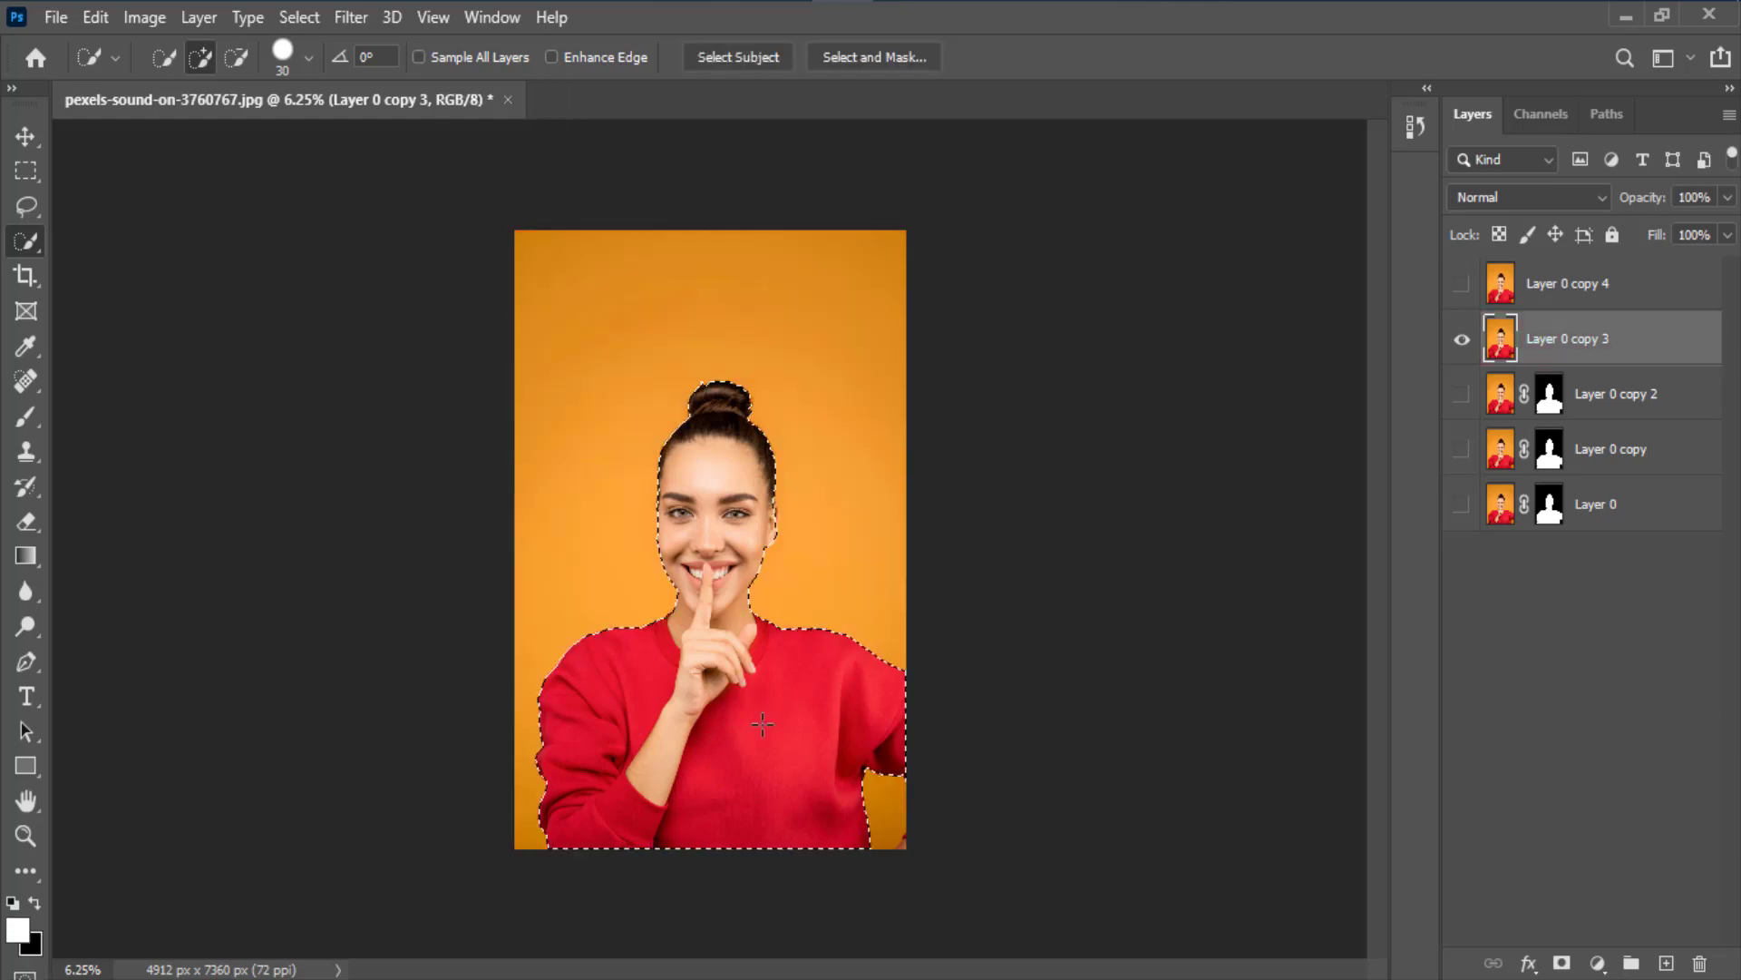
{"action": "left_click", "coordinate": [1561, 963]}
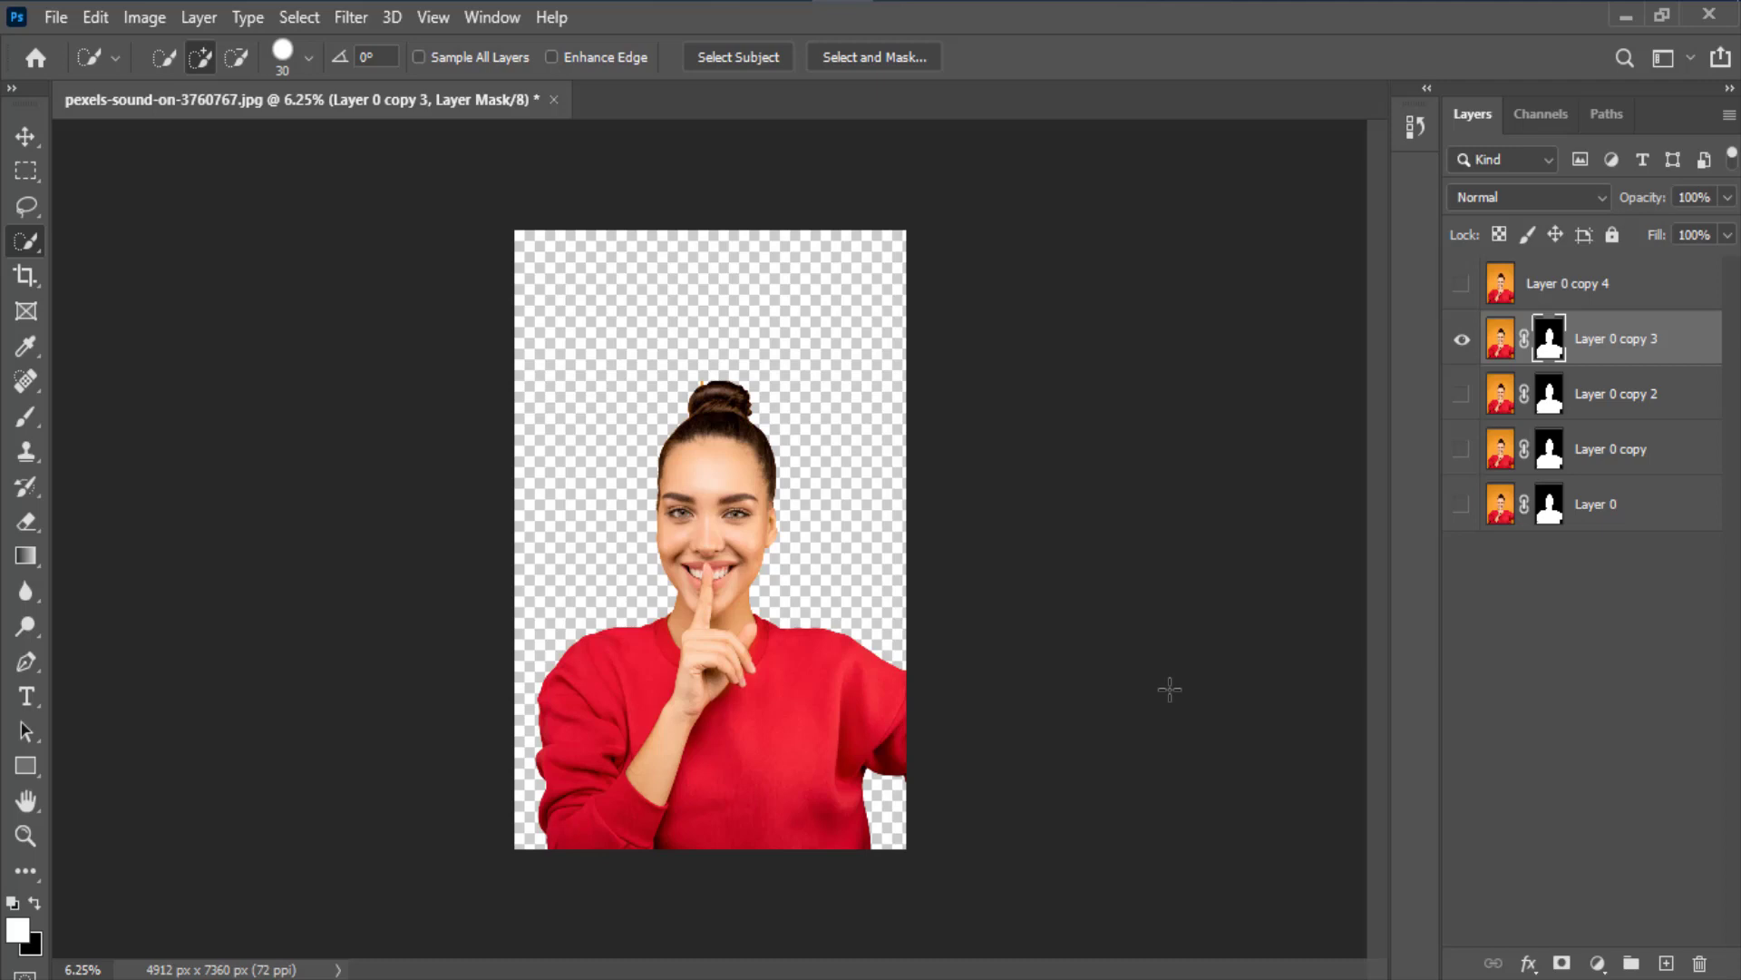
Hide the masked Layer 0 copy 3, and make Layer 0 copy 4 active and visible.
{"action": "left_click", "coordinate": [1463, 345]}
{"action": "left_click", "coordinate": [1537, 288]}
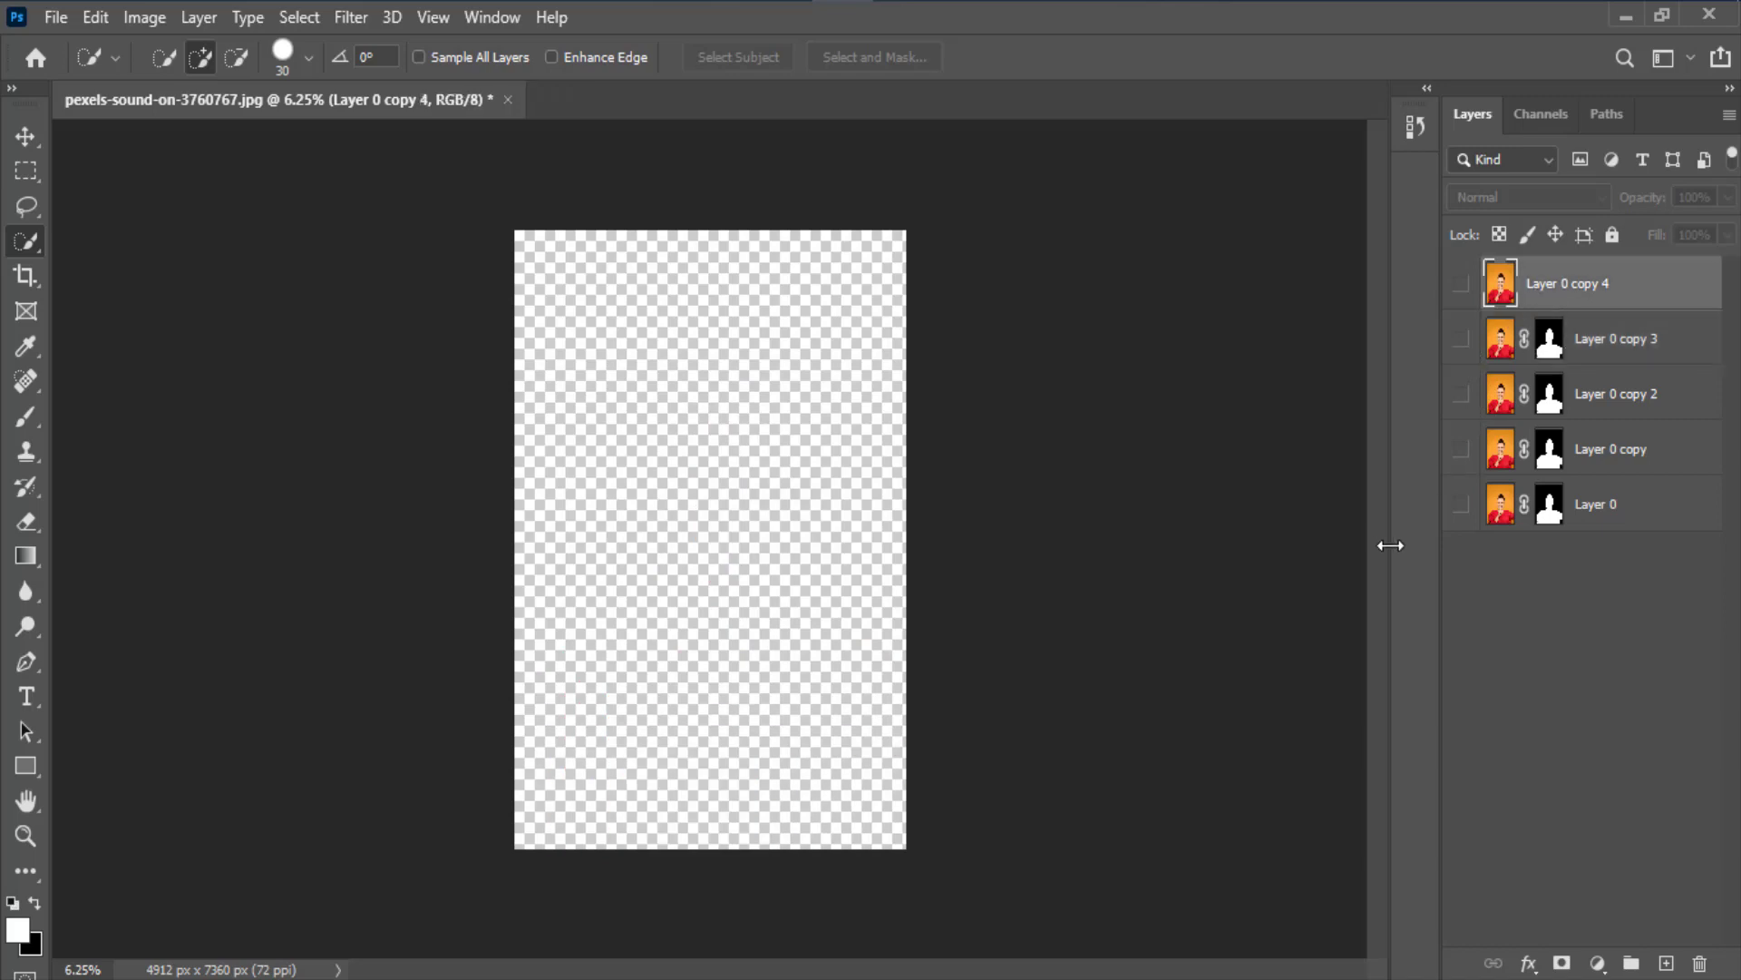
{"action": "left_click", "coordinate": [1462, 284]}
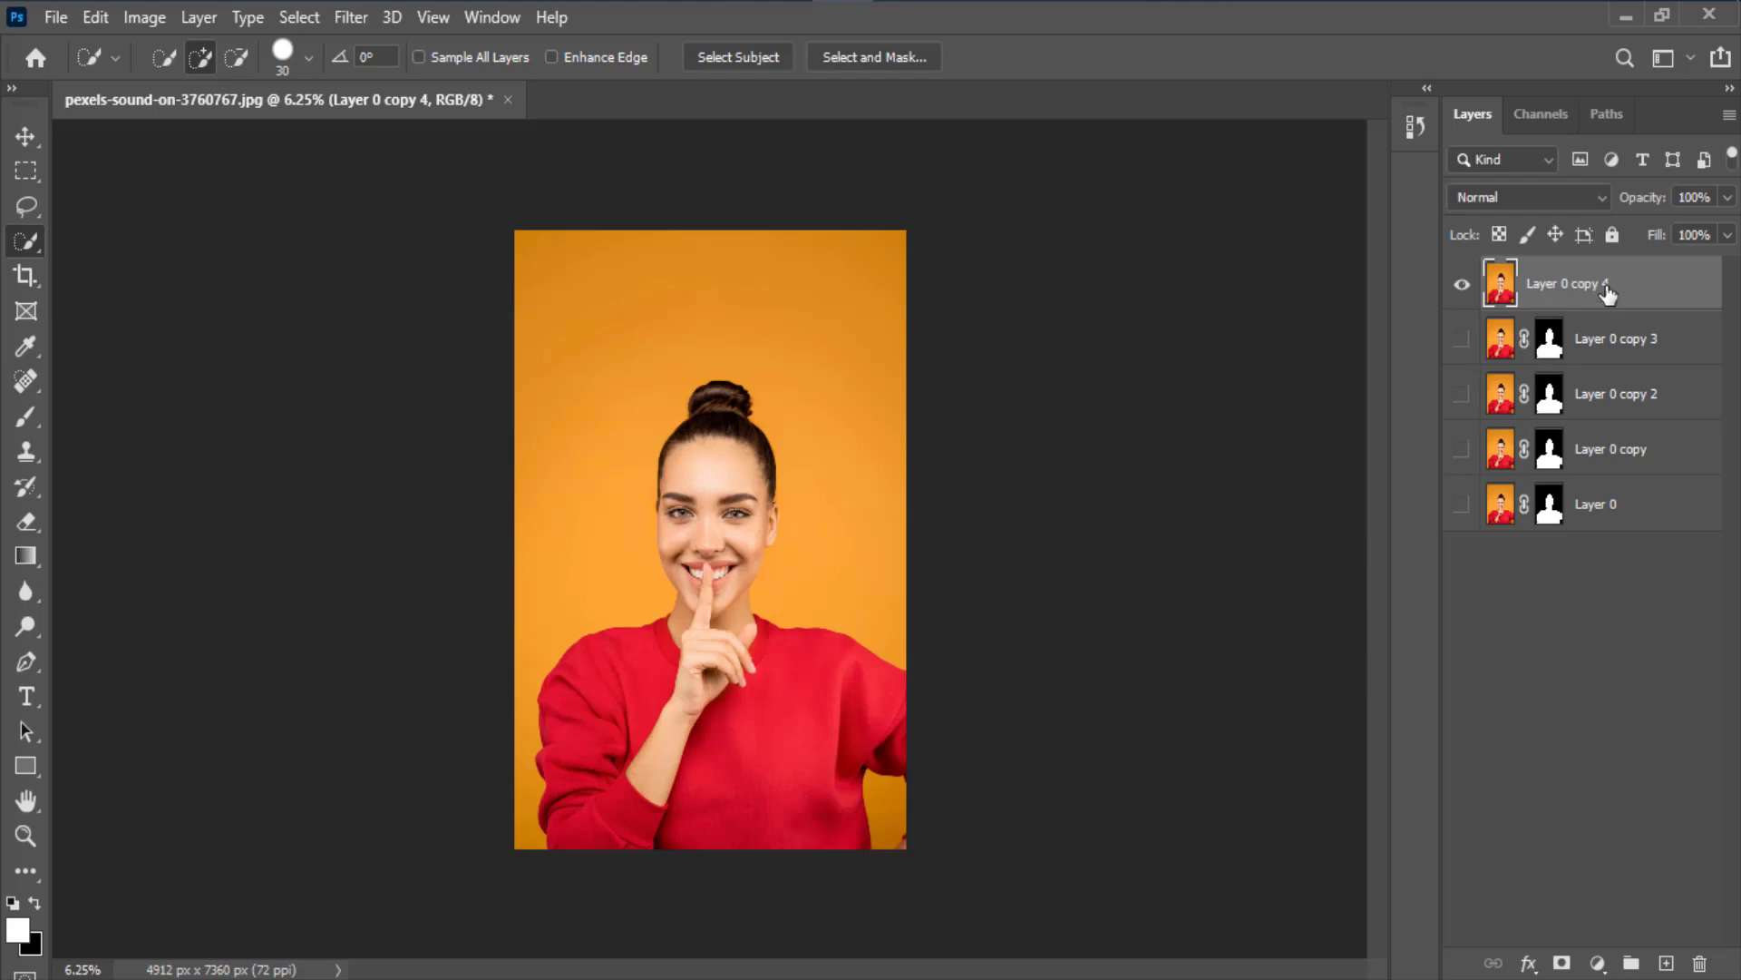
Run the Remove Background quick action from the layer properties on Layer 0 copy 4, and close the properties.
{"action": "left_click", "coordinate": [482, 23]}
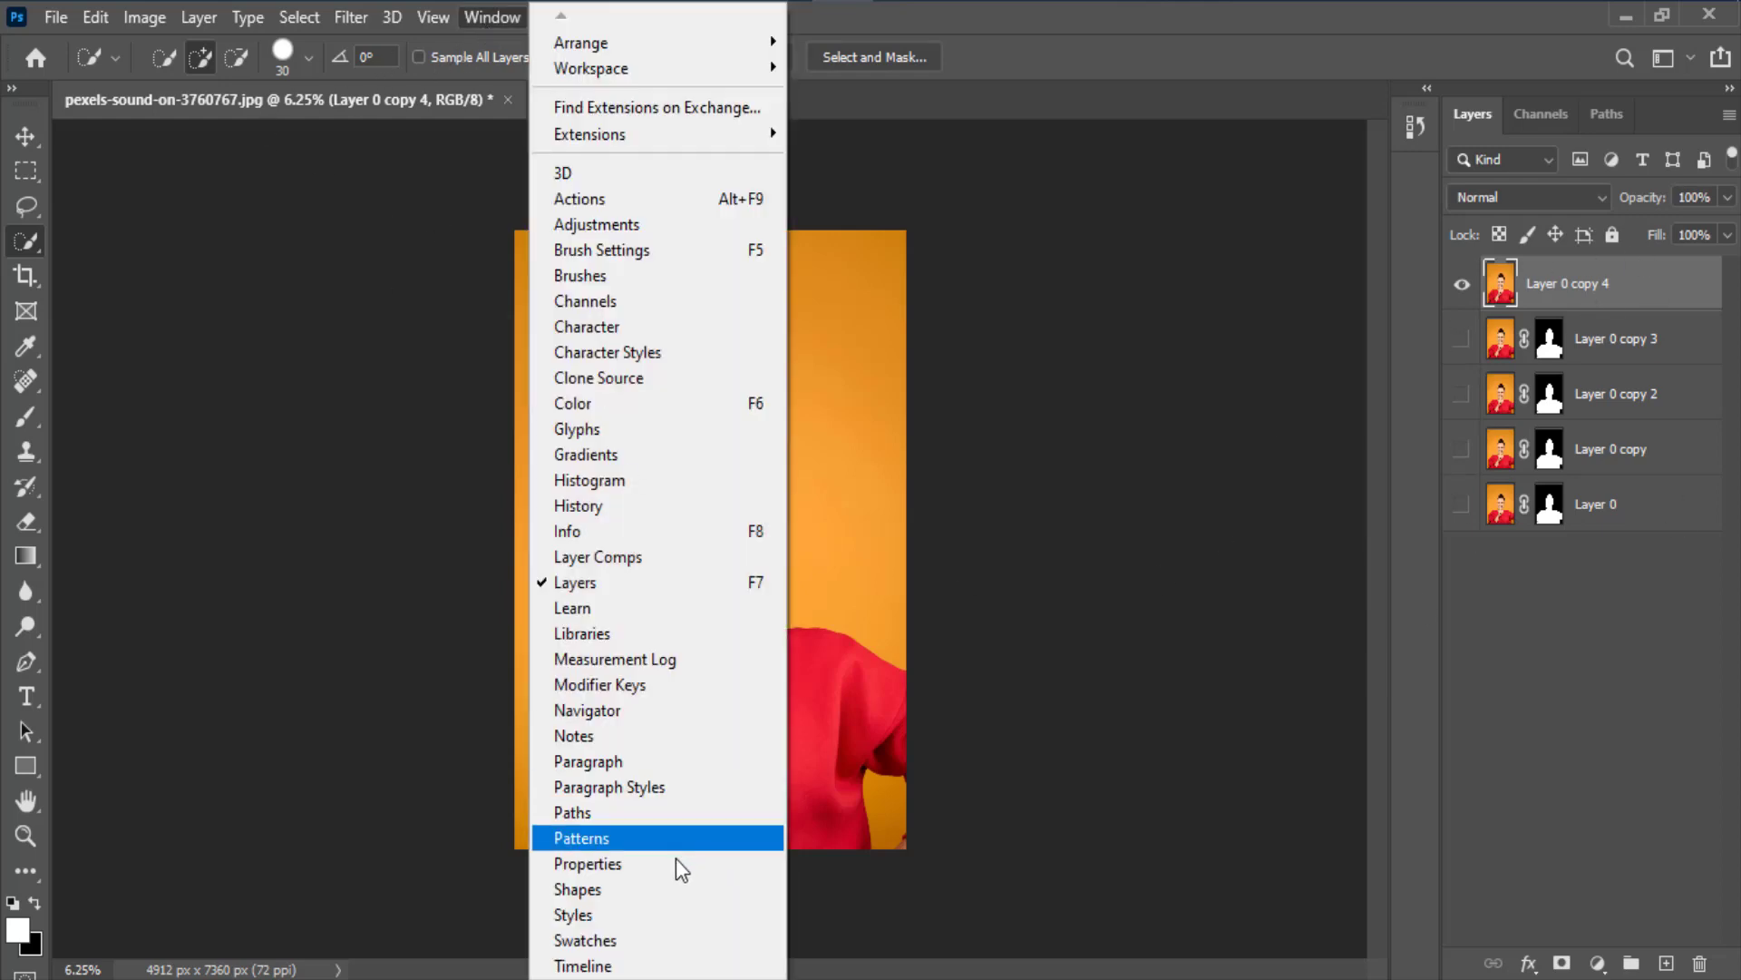
{"action": "left_click", "coordinate": [679, 864]}
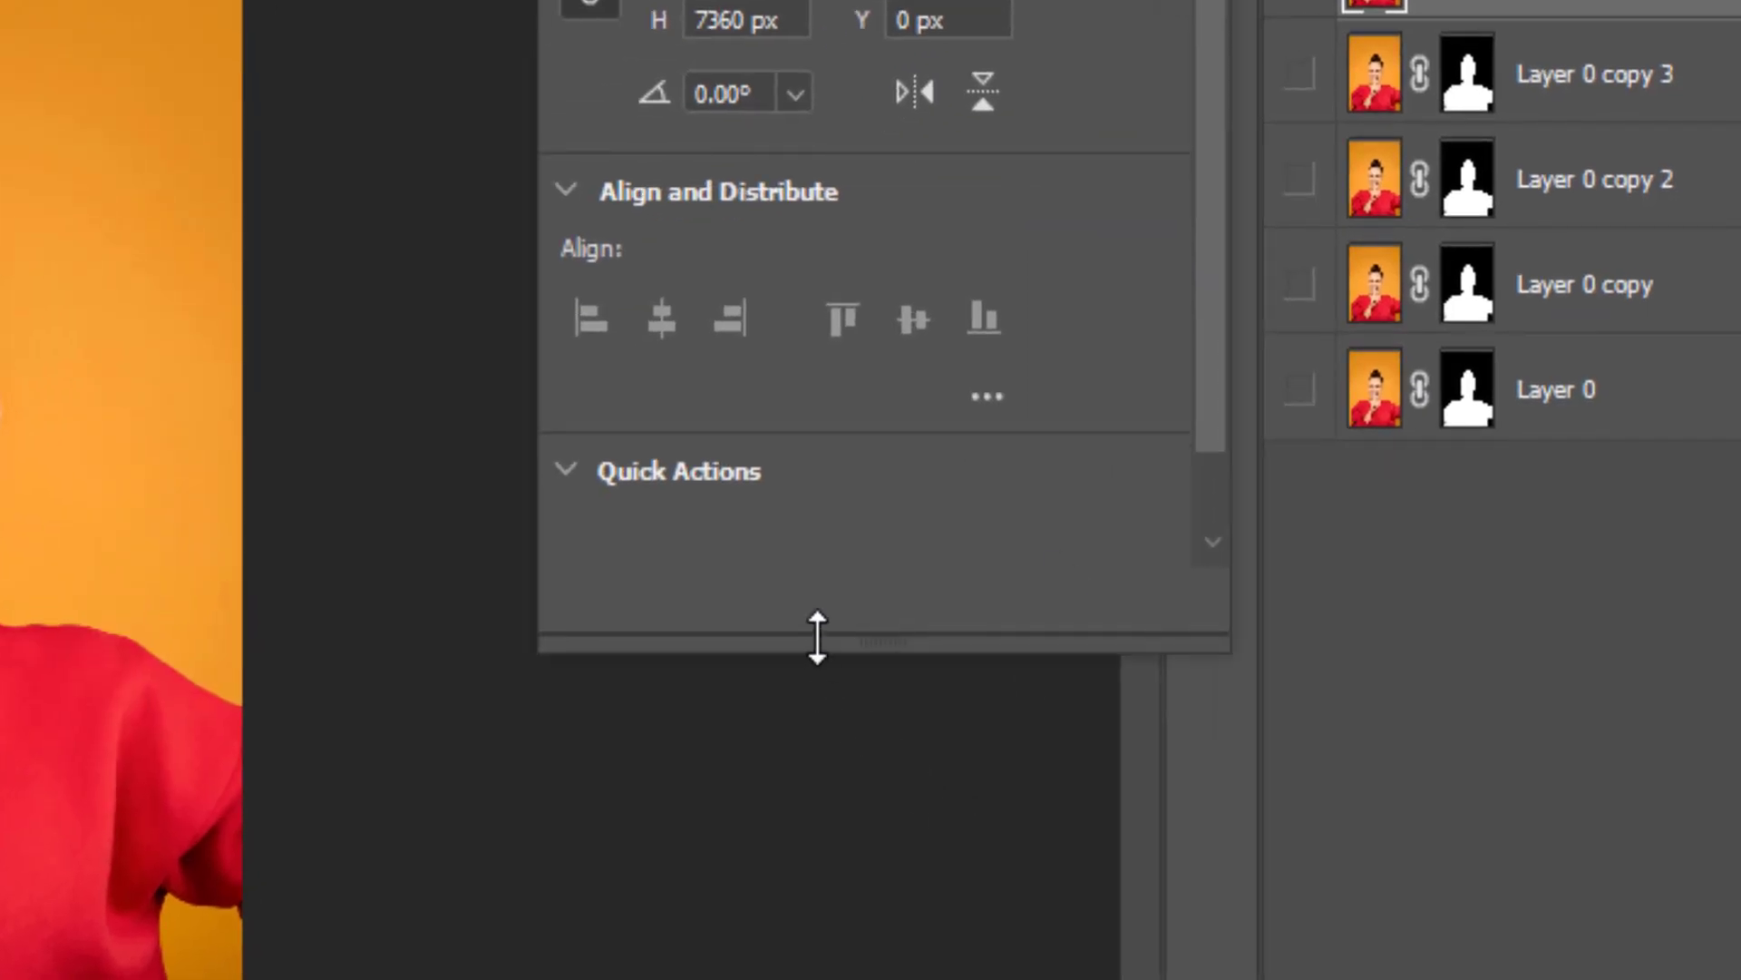
{"action": "left_click_drag", "start_coordinate": [817, 638], "coordinate": [834, 910]}
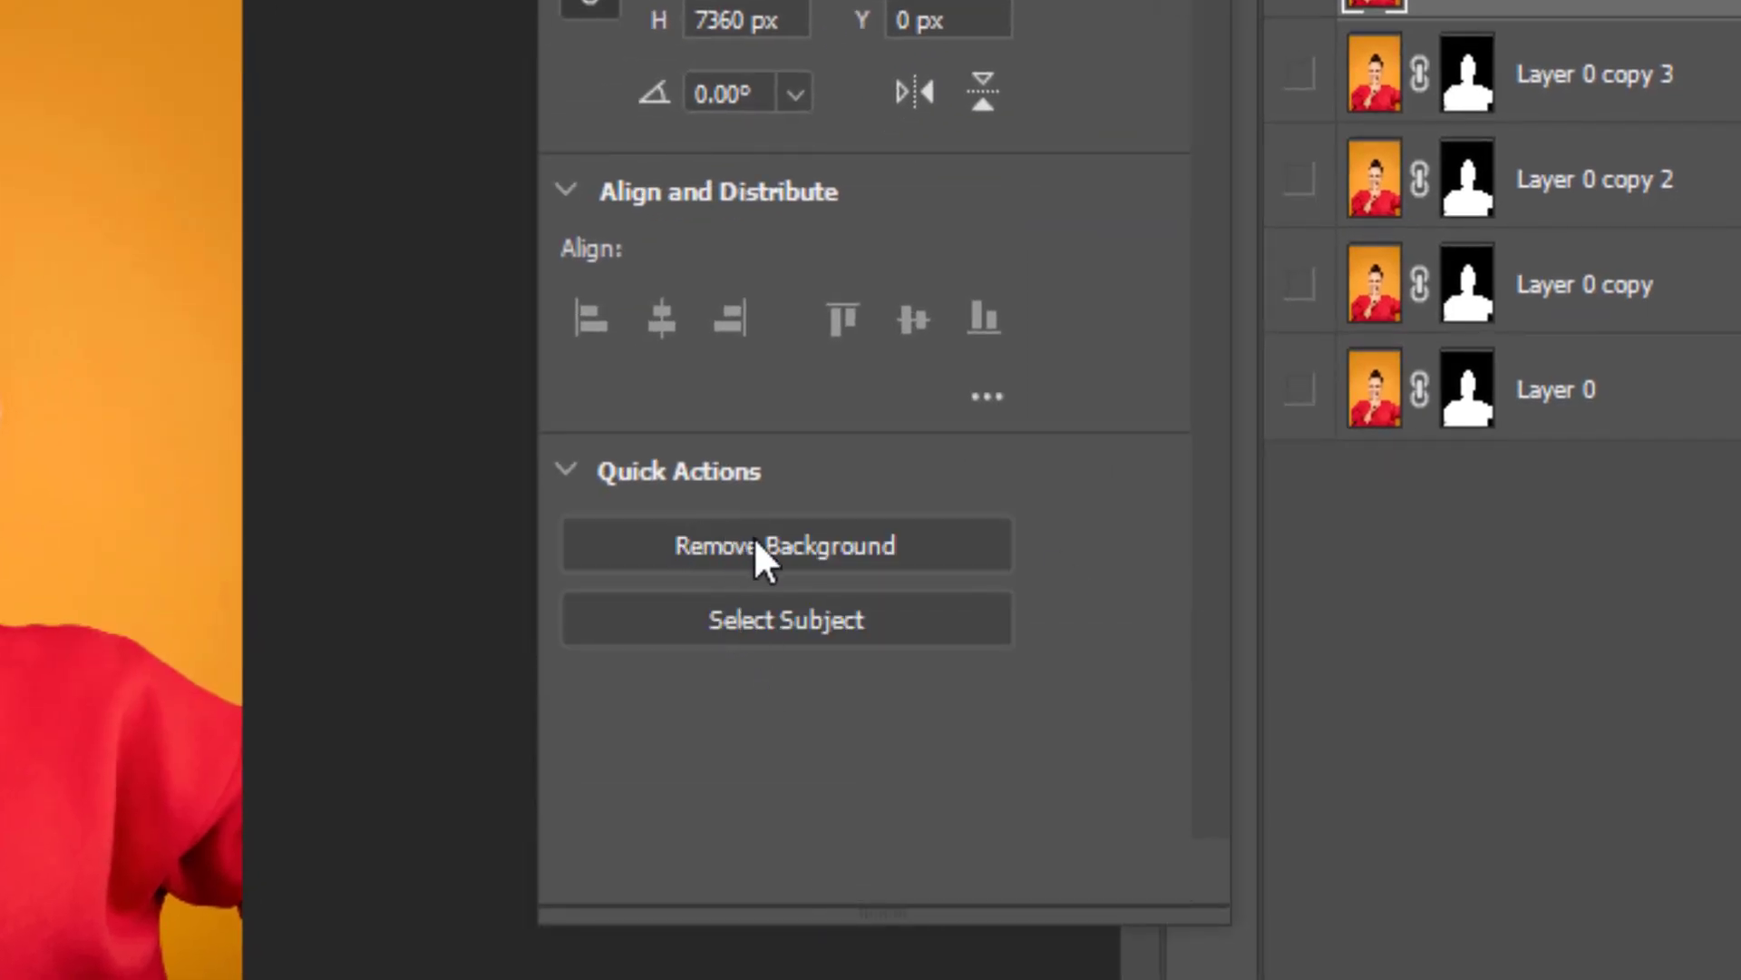
{"action": "left_click", "coordinate": [791, 555]}
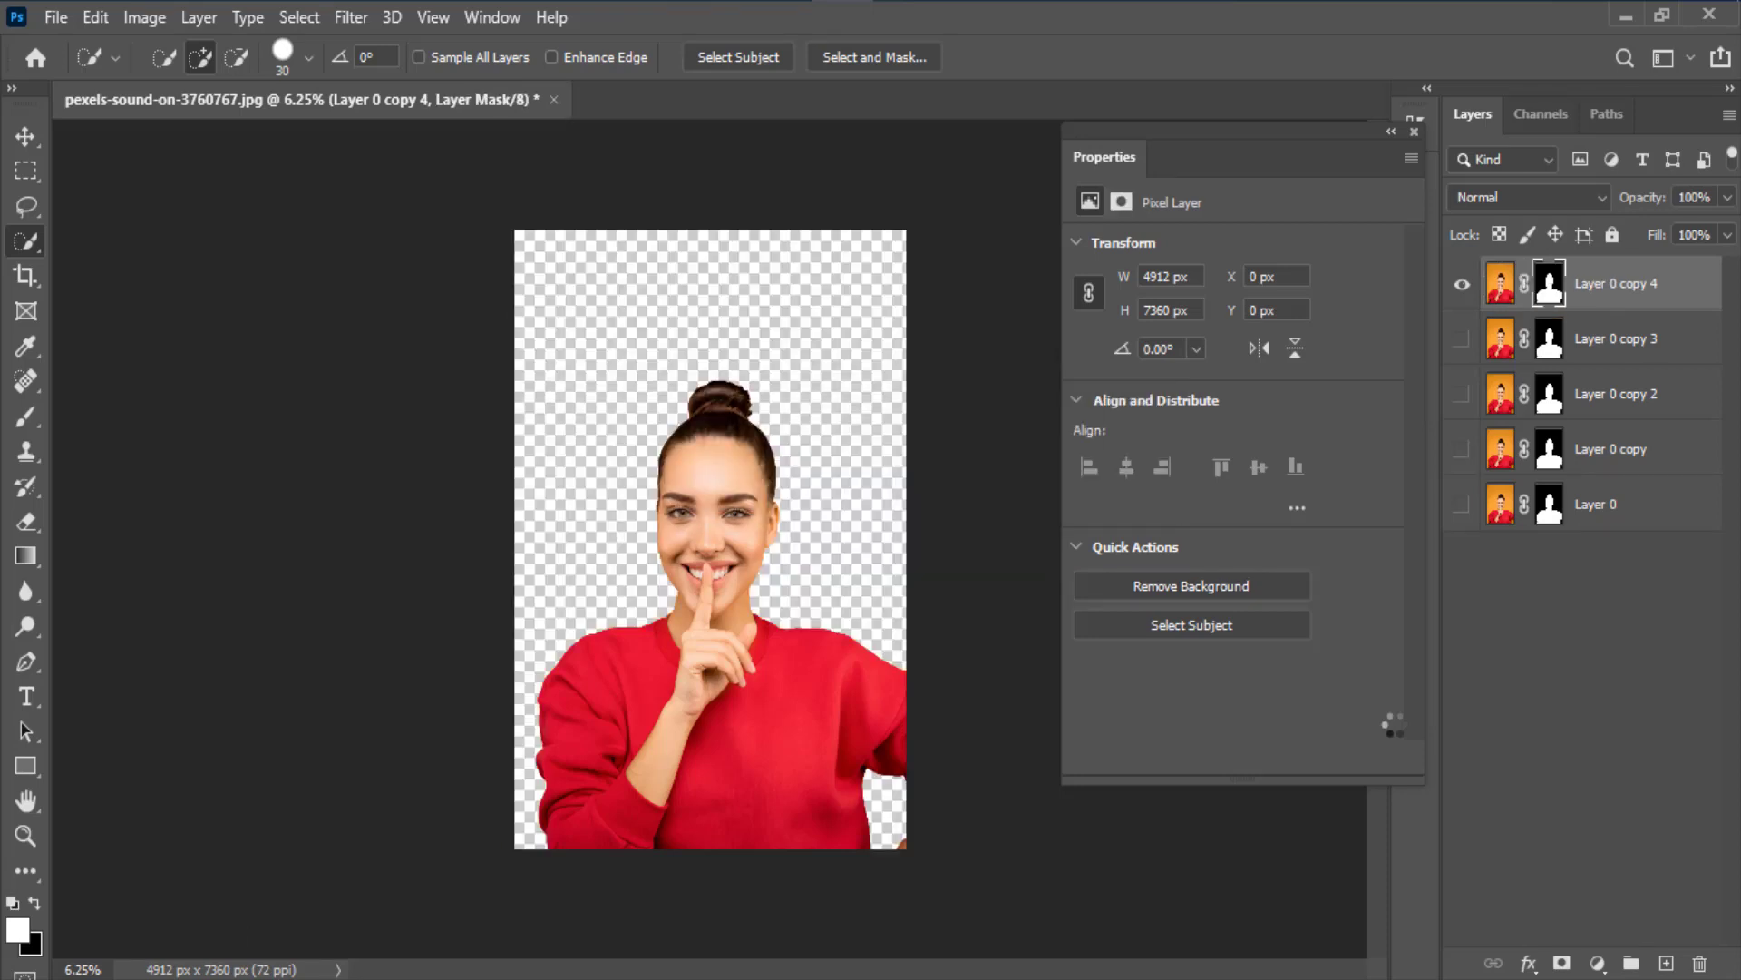
{"action": "left_click", "coordinate": [1412, 159]}
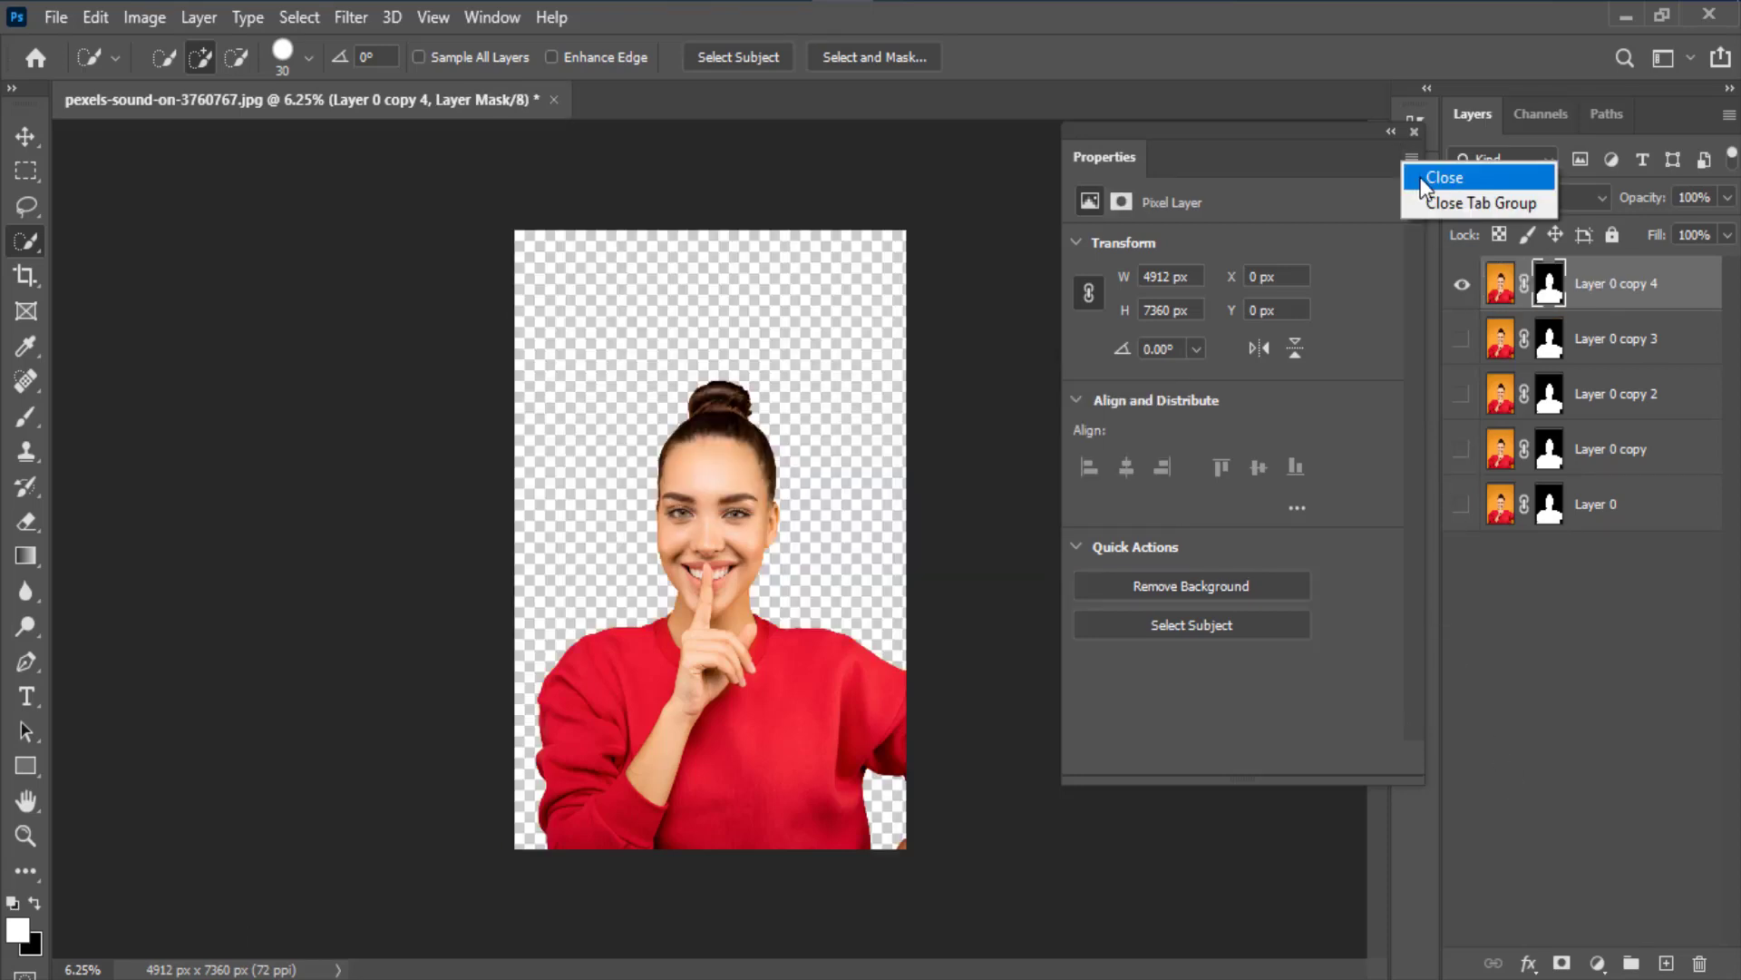
{"action": "left_click", "coordinate": [1444, 178]}
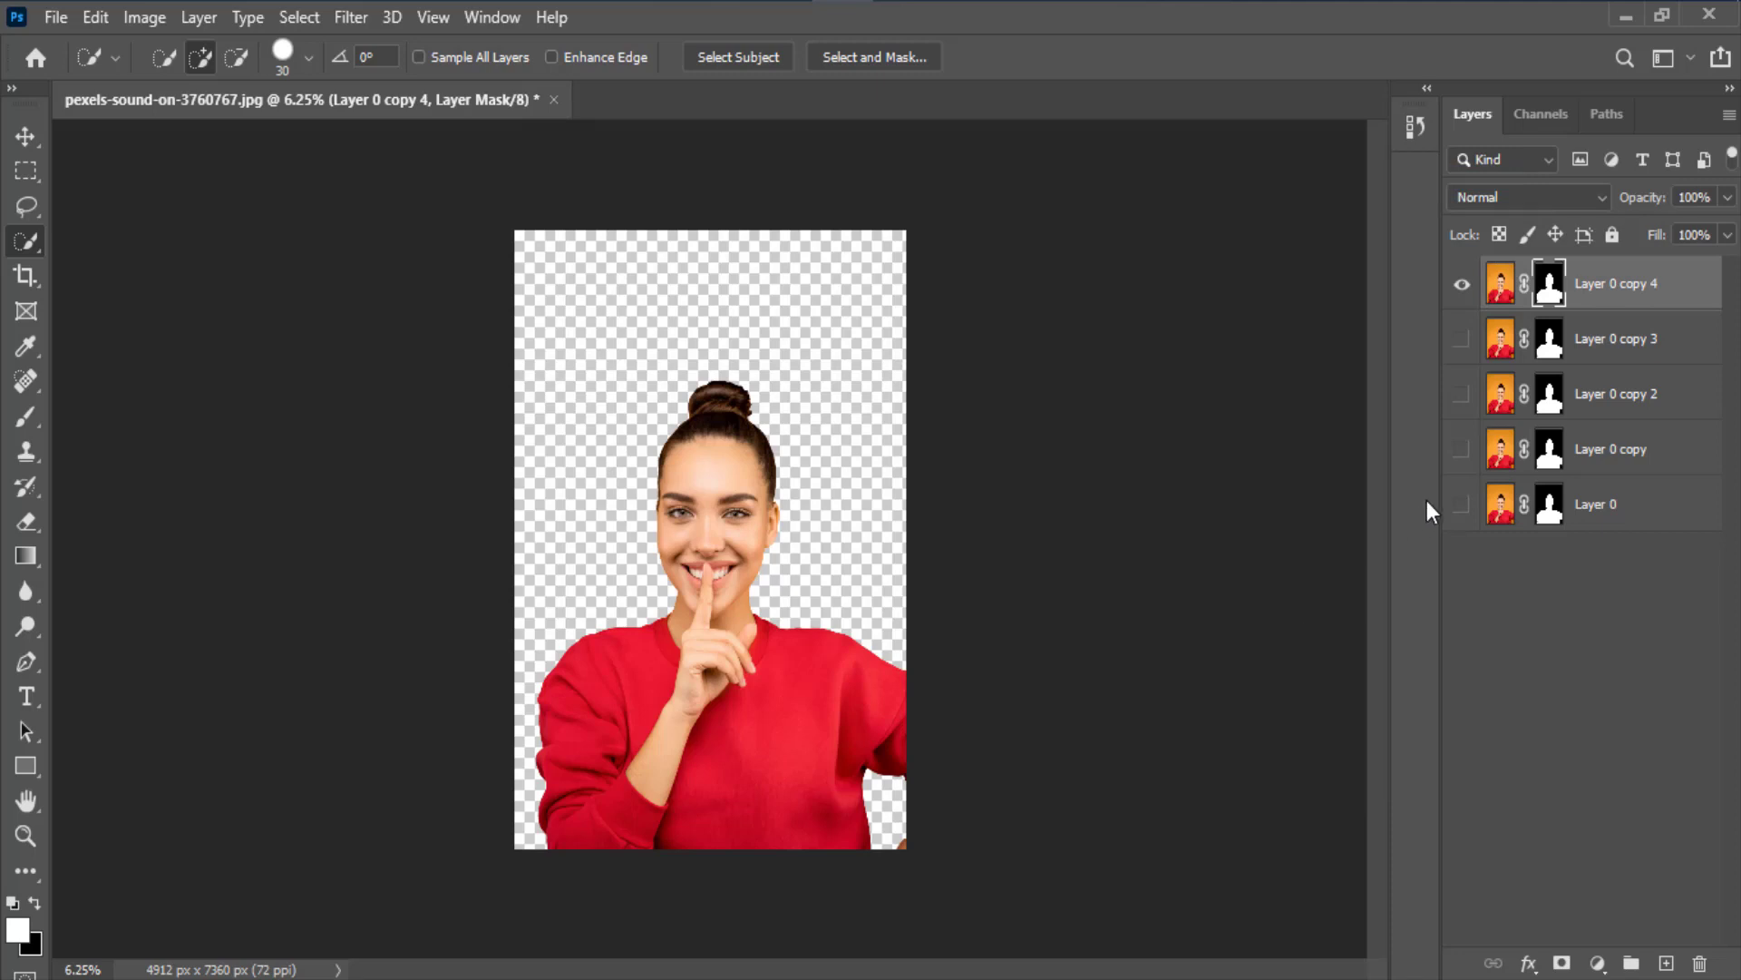